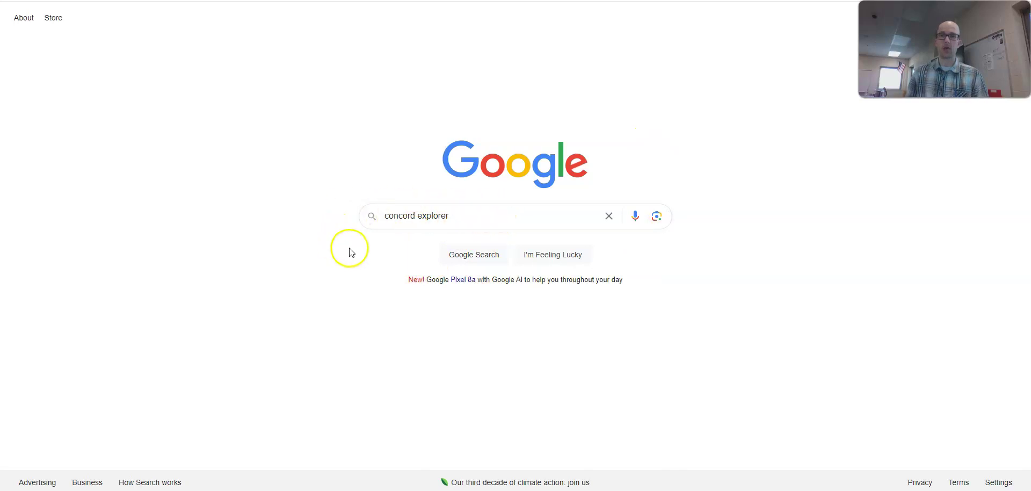
Step: Search Google for "concord explorer" and open the Tectonic Explorer result
left_click(469, 216)
key("Return")
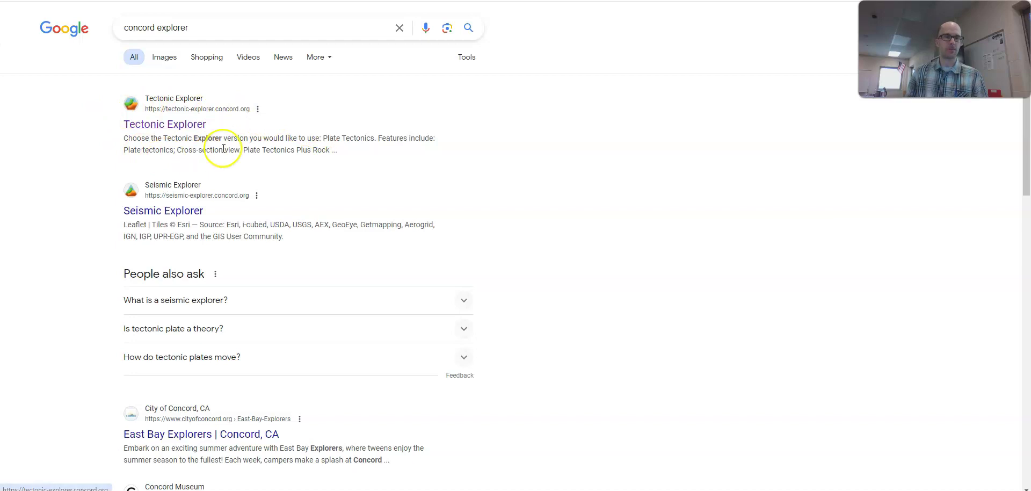
left_click(179, 124)
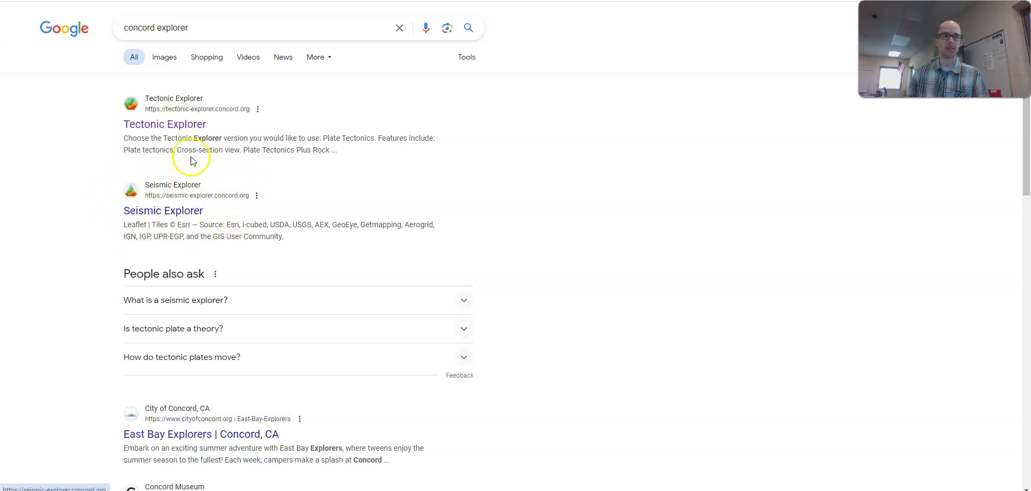
left_click(161, 127)
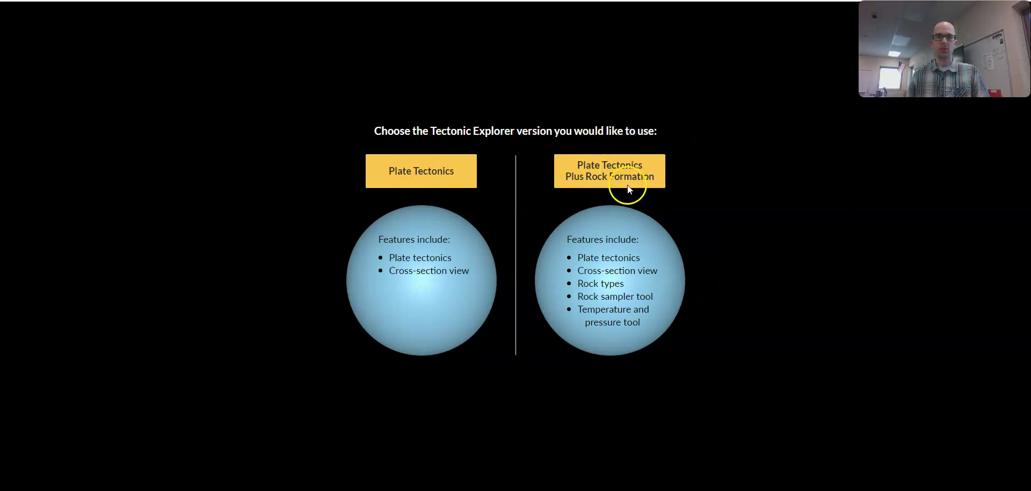
Step: Choose the Plate Tectonics Plus Rock Formation version and select the 2 Plates planet layout
left_click(663, 225)
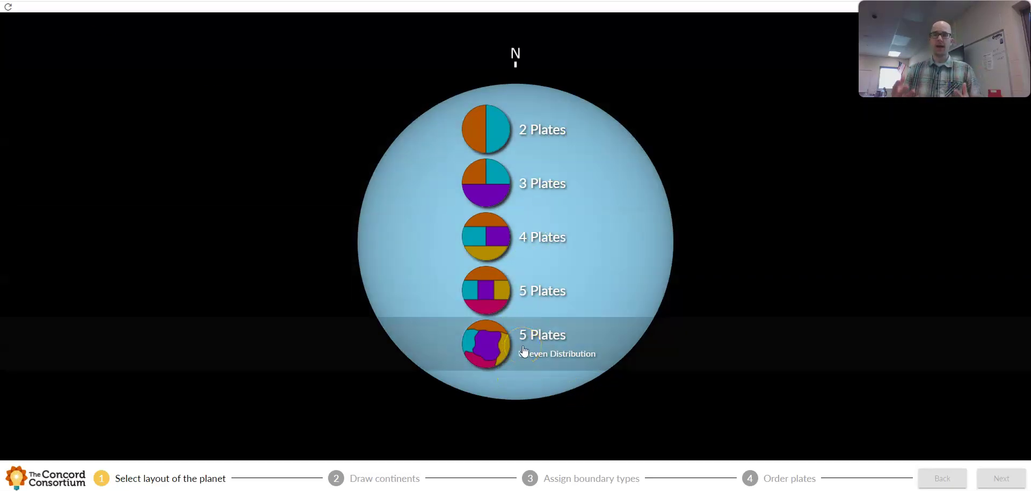
left_click(329, 99)
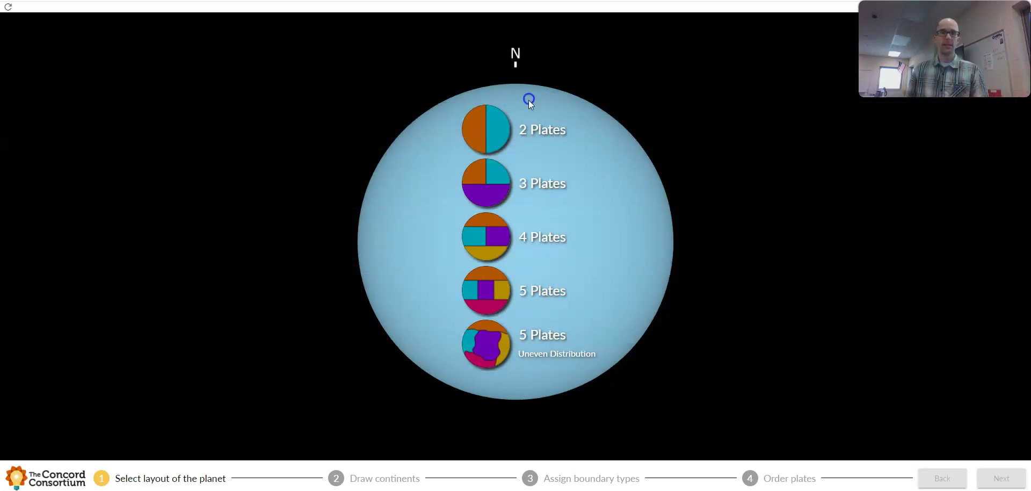
left_click(528, 129)
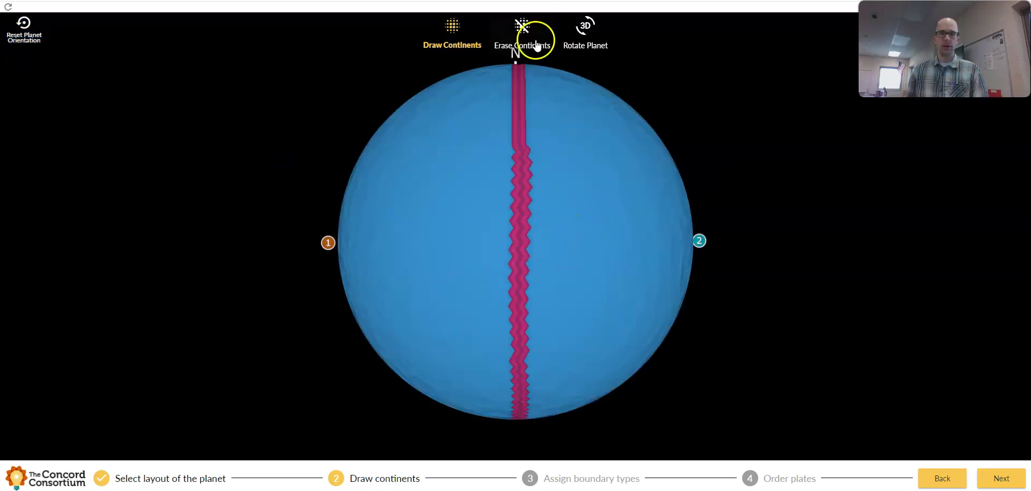
Step: Draw a trial continent on plate 1 that runs up to the plate boundary
left_click(586, 27)
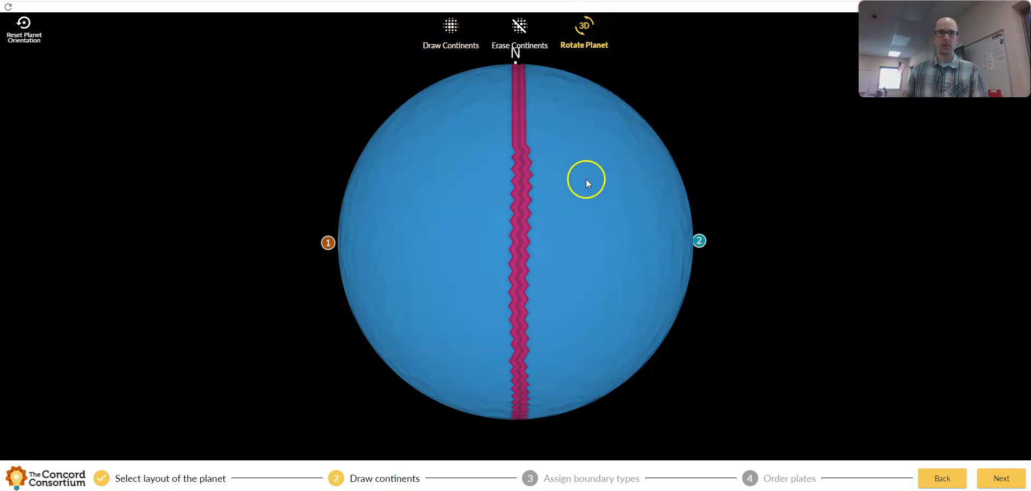
mouse_move(589, 179)
left_mouse_down()
mouse_move(582, 216)
mouse_move(621, 172)
mouse_move(478, 251)
mouse_move(412, 343)
mouse_move(711, 141)
mouse_move(547, 154)
mouse_move(437, 256)
mouse_move(610, 205)
mouse_move(656, 168)
mouse_move(567, 178)
mouse_move(580, 196)
mouse_move(568, 140)
mouse_move(536, 162)
mouse_move(562, 168)
left_mouse_up()
left_click(450, 35)
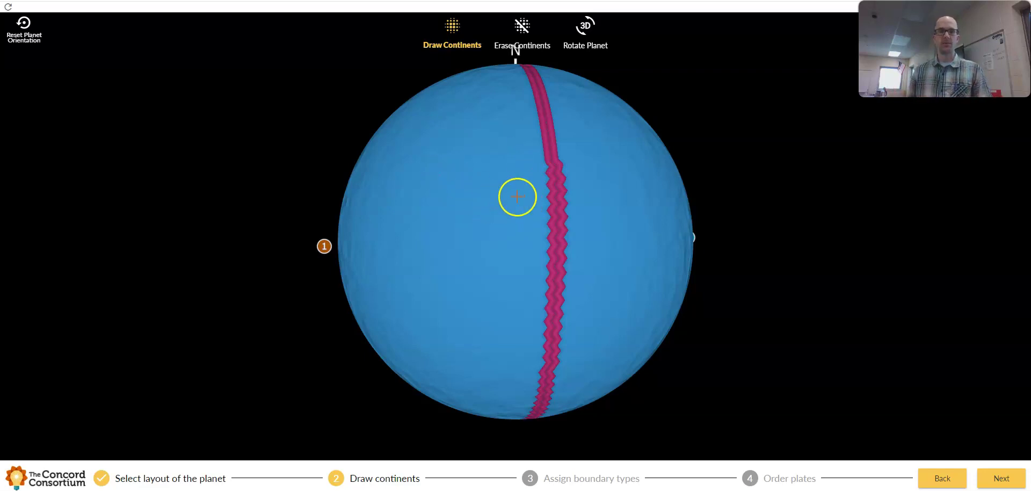
mouse_move(529, 150)
left_mouse_down()
mouse_move(485, 151)
mouse_move(449, 183)
mouse_move(424, 255)
mouse_move(453, 297)
mouse_move(532, 357)
mouse_move(540, 304)
mouse_move(526, 151)
mouse_move(501, 251)
left_mouse_up()
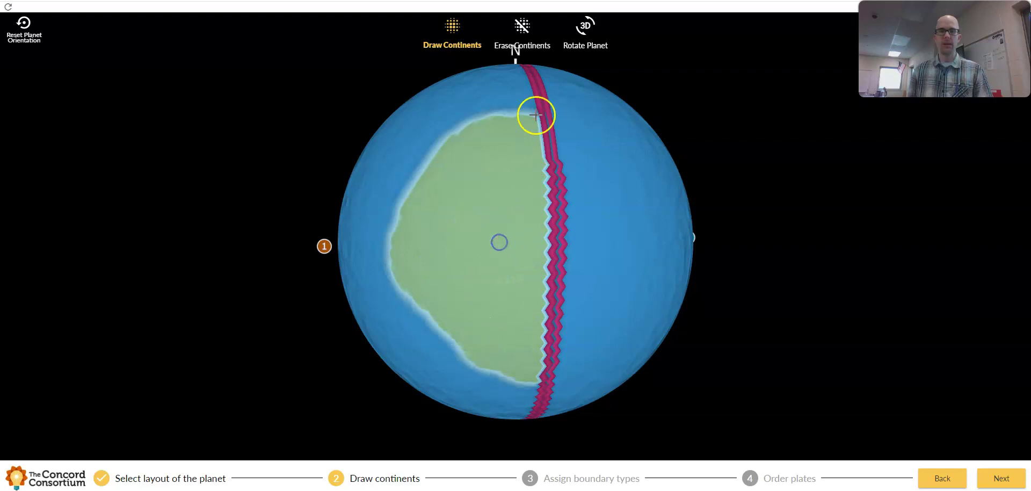
Step: Erase the whole trial continent from plate 1
left_click(585, 28)
left_click_drag(592, 235, 571, 231)
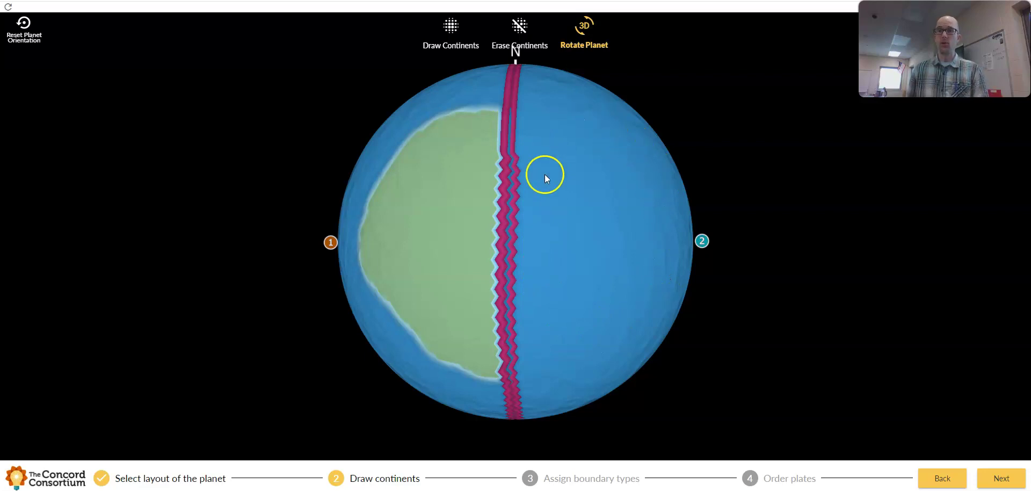
left_click(526, 41)
mouse_move(497, 115)
left_mouse_down()
mouse_move(468, 109)
mouse_move(429, 128)
mouse_move(396, 172)
mouse_move(383, 250)
mouse_move(408, 304)
mouse_move(489, 350)
mouse_move(494, 149)
mouse_move(425, 301)
mouse_move(431, 150)
mouse_move(384, 338)
left_mouse_up()
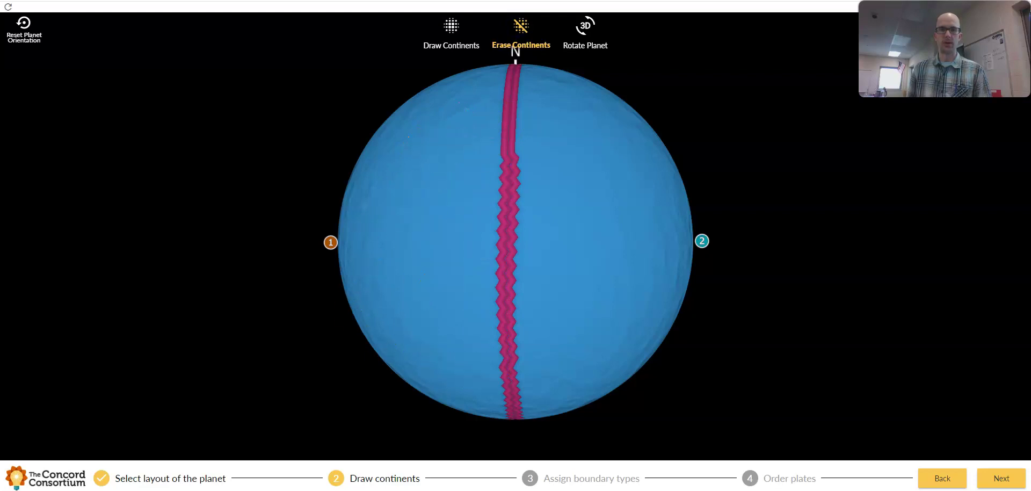
Step: Draw a large continent on plate 1 bordering the plate boundary and continue to assigning boundary types
left_click(453, 43)
mouse_move(481, 157)
left_mouse_down()
mouse_move(489, 145)
mouse_move(395, 161)
left_mouse_up()
mouse_move(387, 211)
left_mouse_down()
mouse_move(473, 338)
mouse_move(486, 181)
mouse_move(458, 157)
mouse_move(433, 301)
mouse_move(429, 175)
mouse_move(454, 164)
left_mouse_up()
left_click(991, 484)
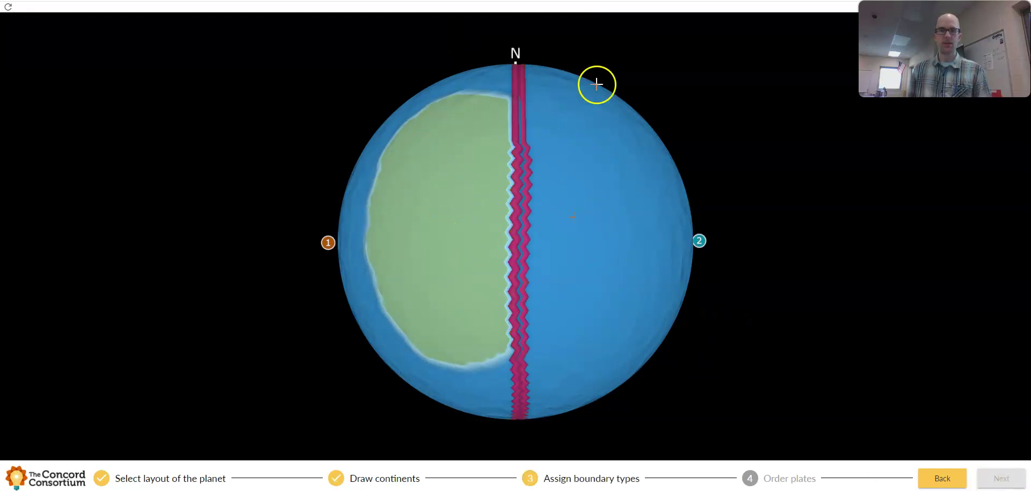
Step: Set the boundary between plates 1 and 2 to Convergent
left_click(520, 220)
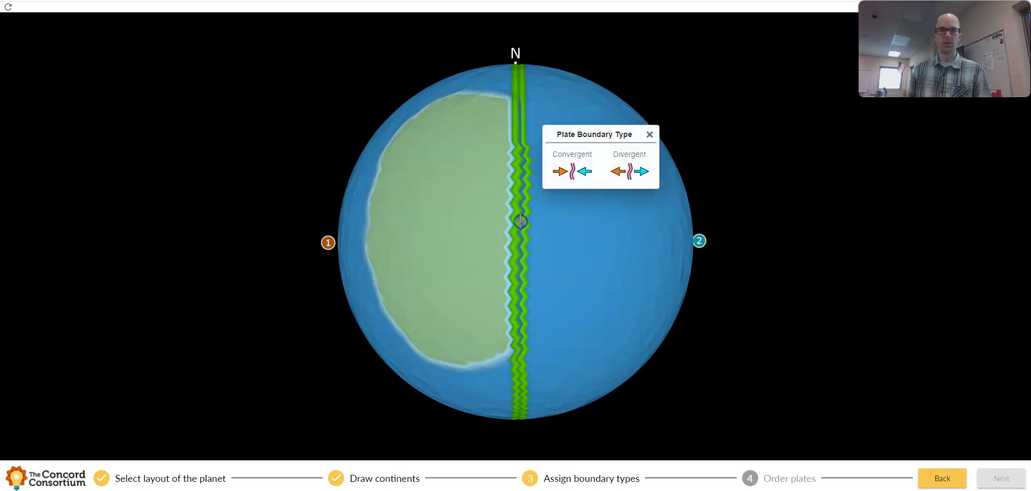
left_click(635, 170)
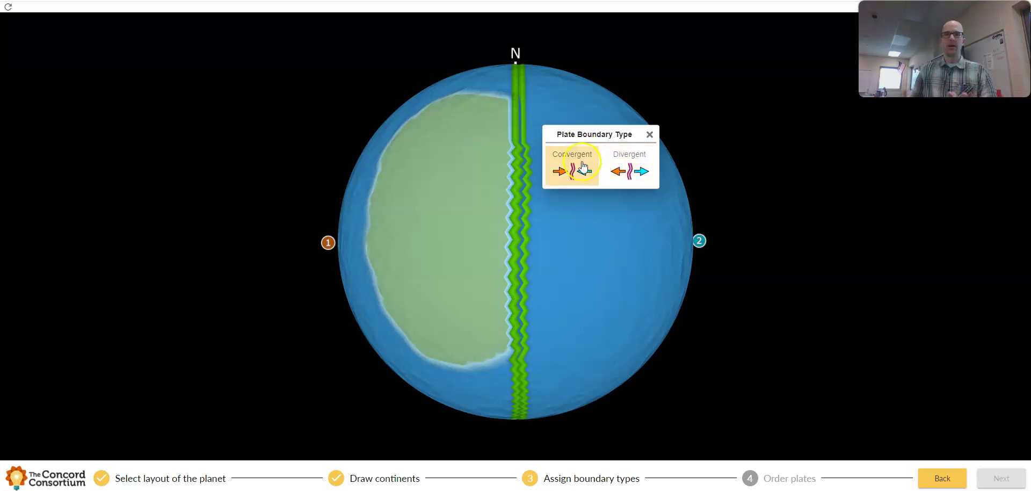
left_click(610, 168)
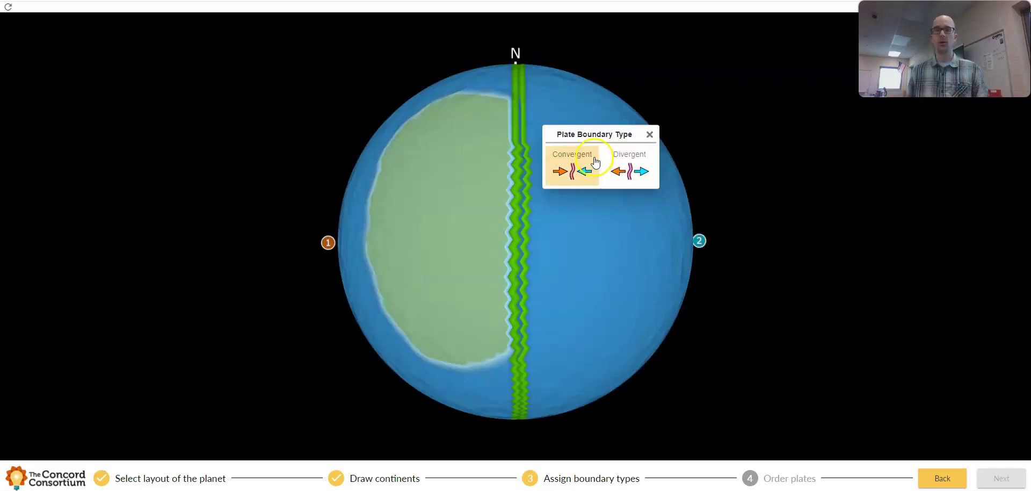
left_click(625, 168)
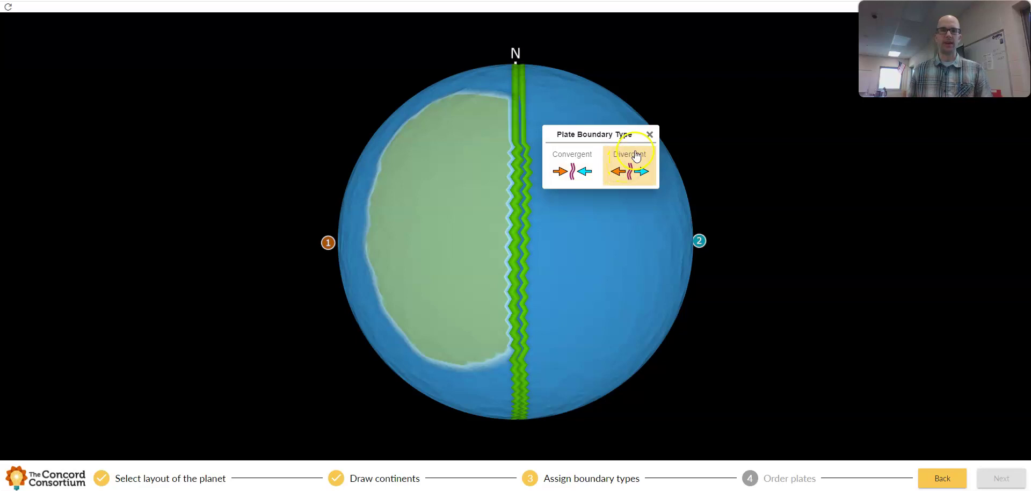
left_click(632, 168)
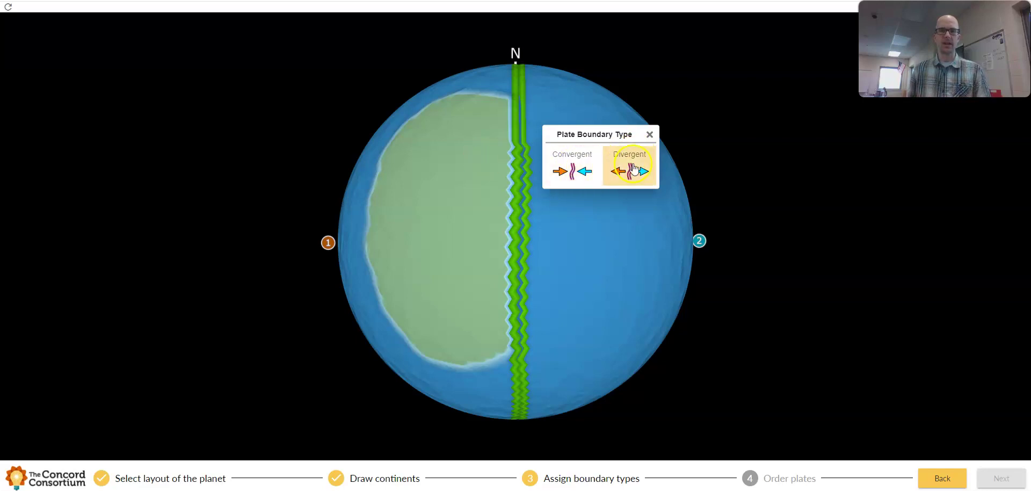
left_click(575, 168)
left_click(594, 246)
left_click(572, 183)
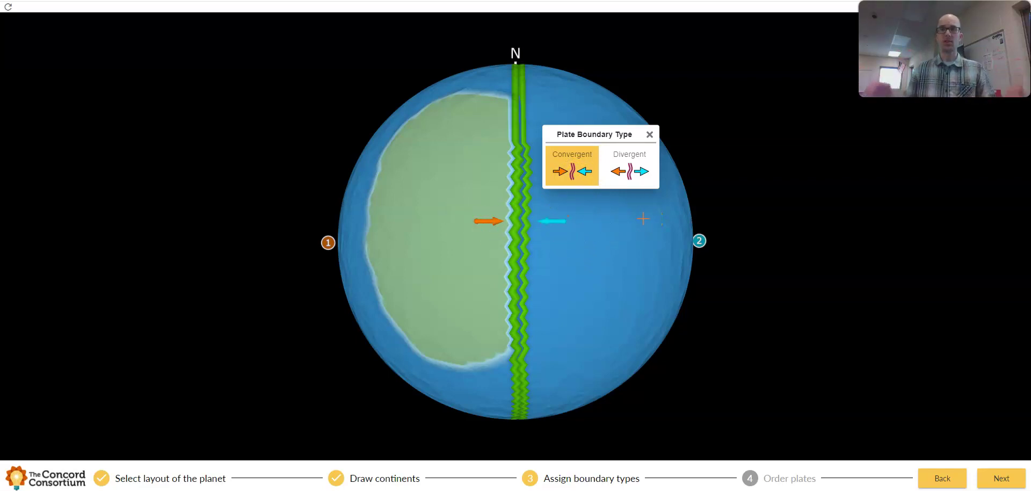
Step: Accept plate 1 as low density and plate 2 as high density, and finish the planet setup
left_click(1002, 479)
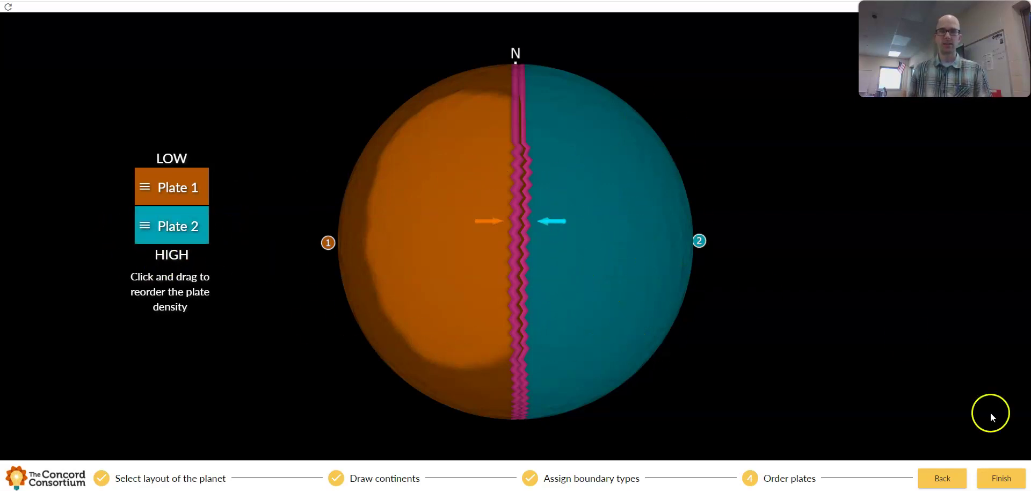
left_click(1002, 478)
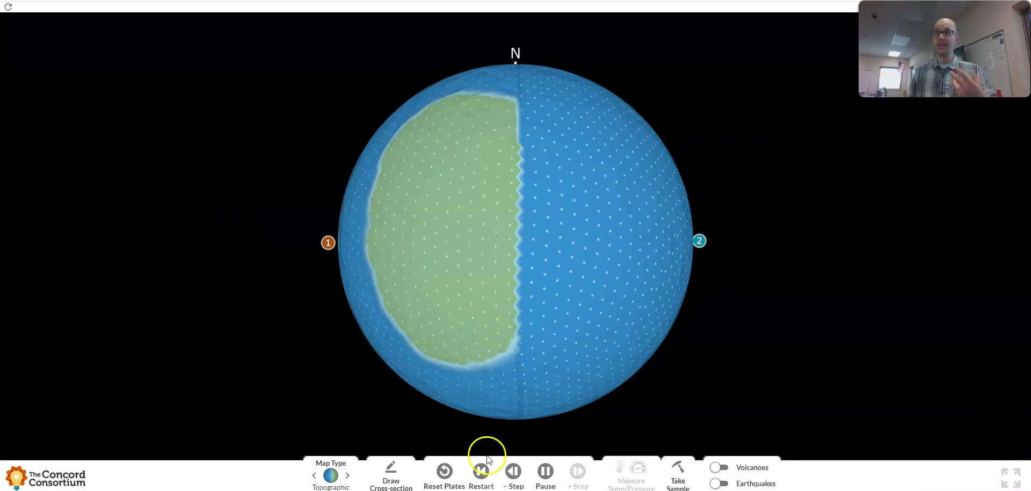
Step: Pause the simulation and turn on the display of volcanoes and earthquakes
left_click(544, 476)
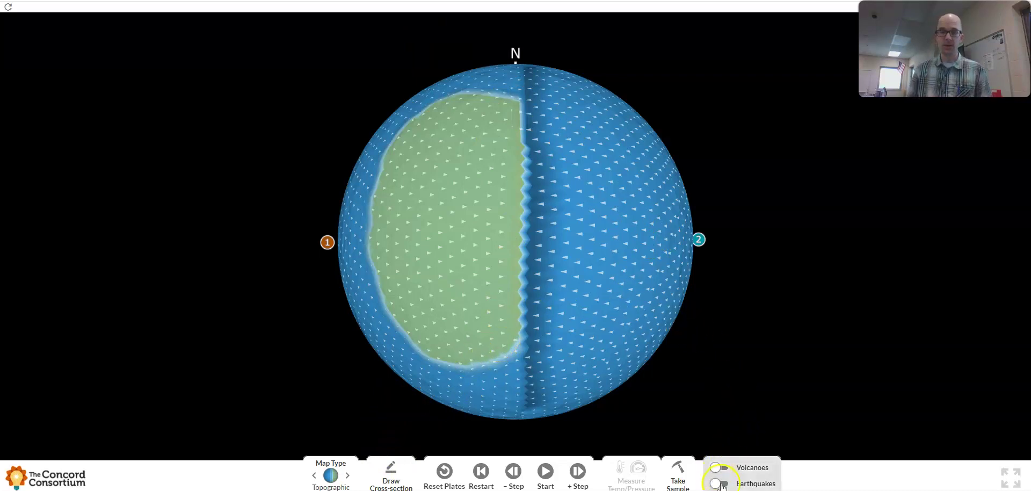
left_click(719, 468)
left_click(722, 484)
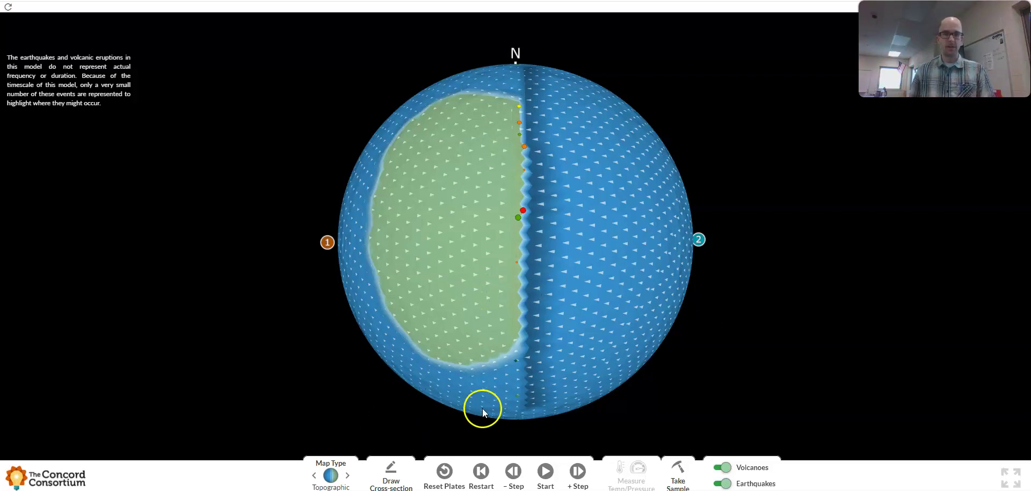
Step: Draw a cross-section across the plate boundary from the ocean on plate 2 to the continent on plate 1
left_click(398, 477)
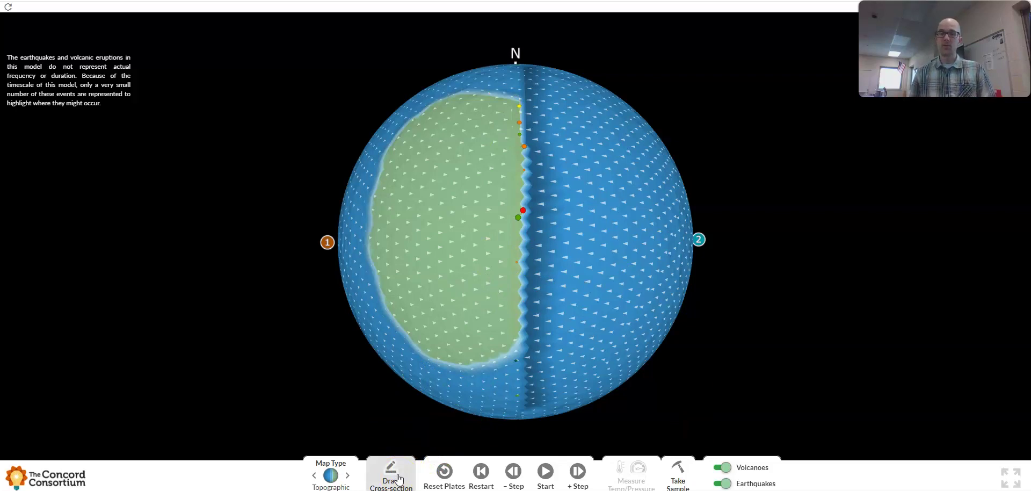
left_click(390, 469)
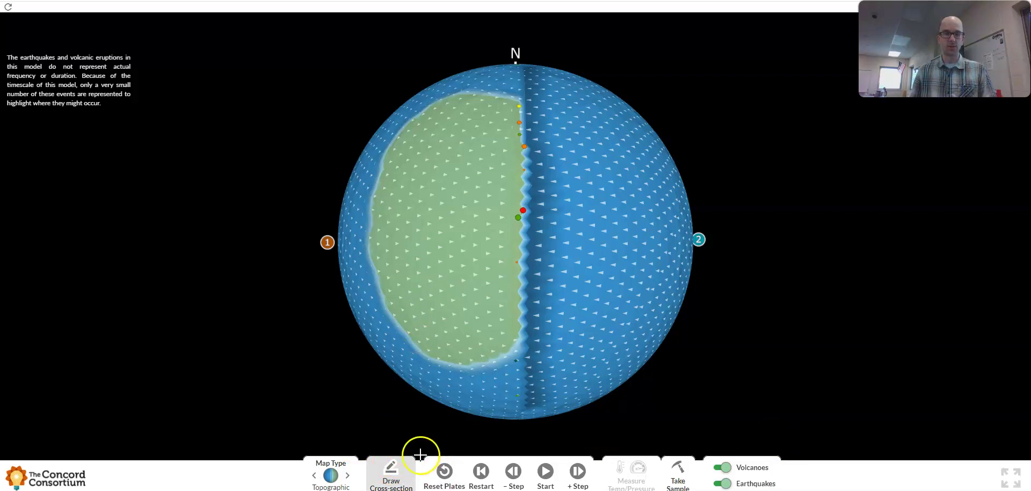
left_click_drag(584, 215, 451, 210)
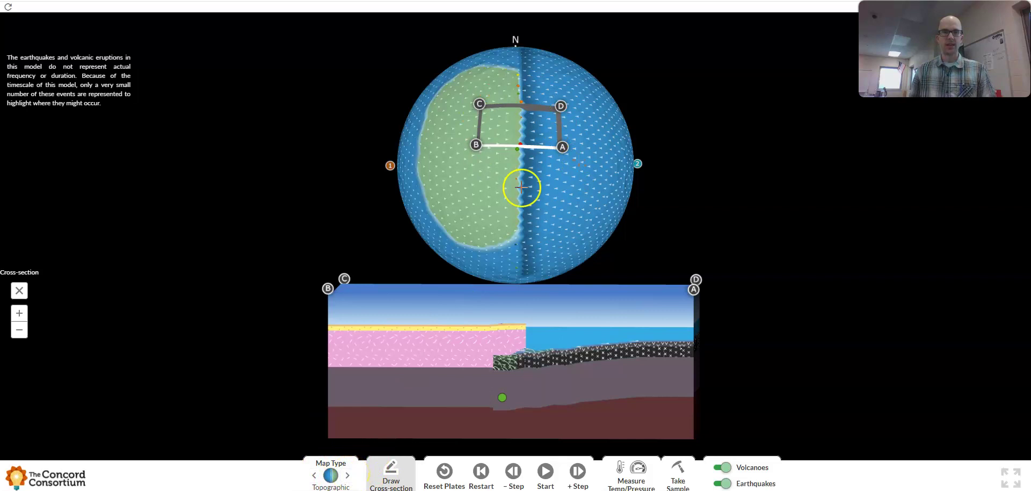
Step: View the planet in the Plate Color, Crust Age and Rock Type maps and return to Topographic
left_click(347, 477)
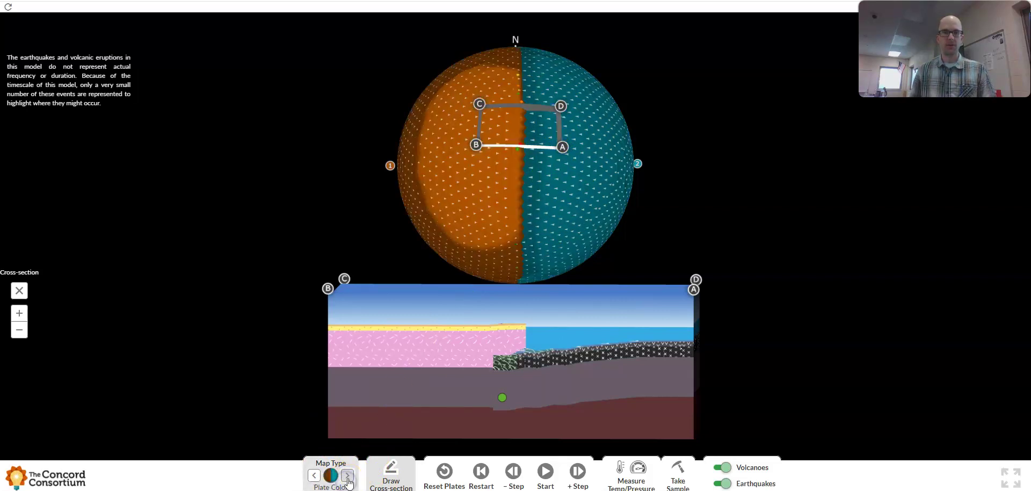
left_click(348, 476)
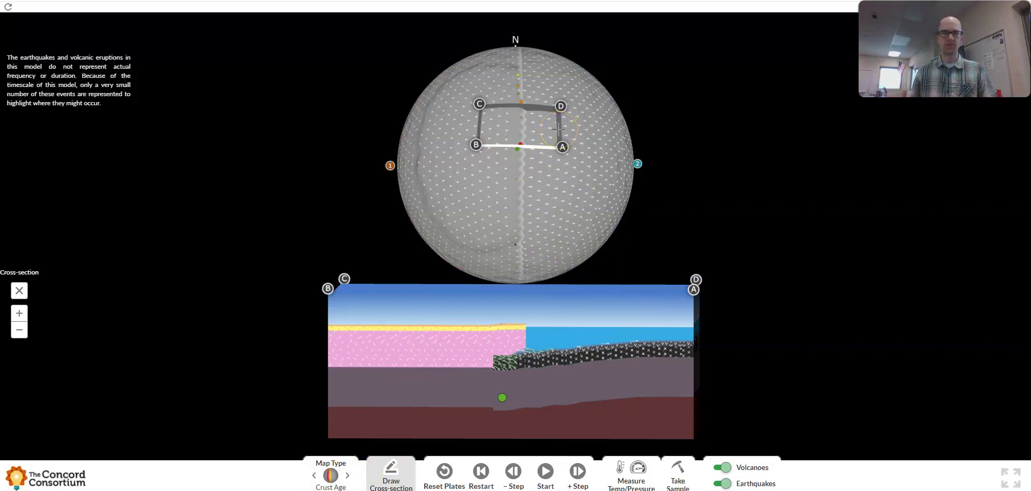
left_click(347, 476)
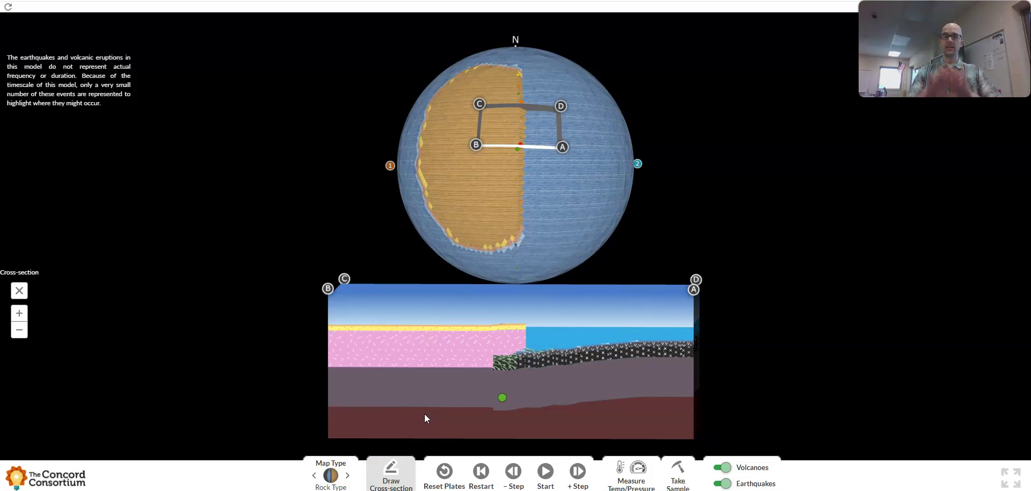
left_click(348, 476)
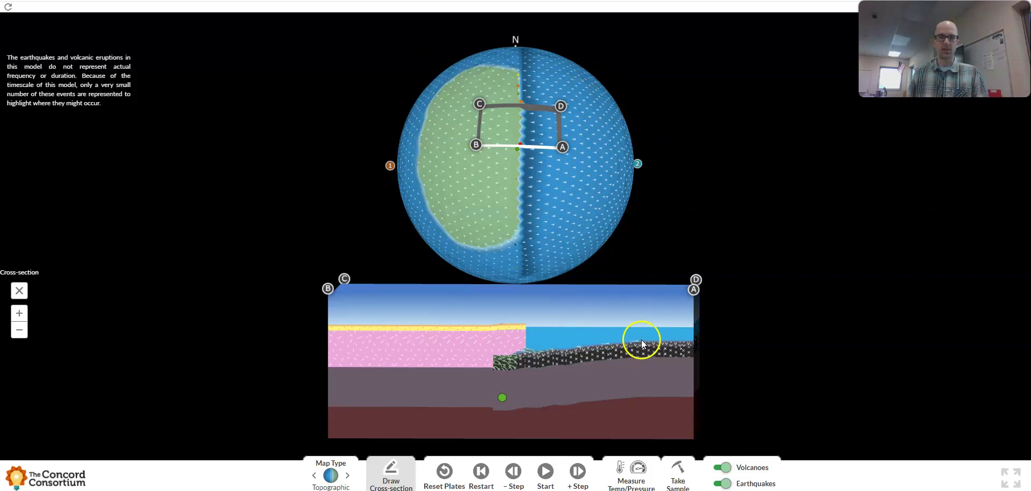
Step: Rotate the cross-section block to examine its back face and return to the front face
left_click_drag(636, 334, 448, 343)
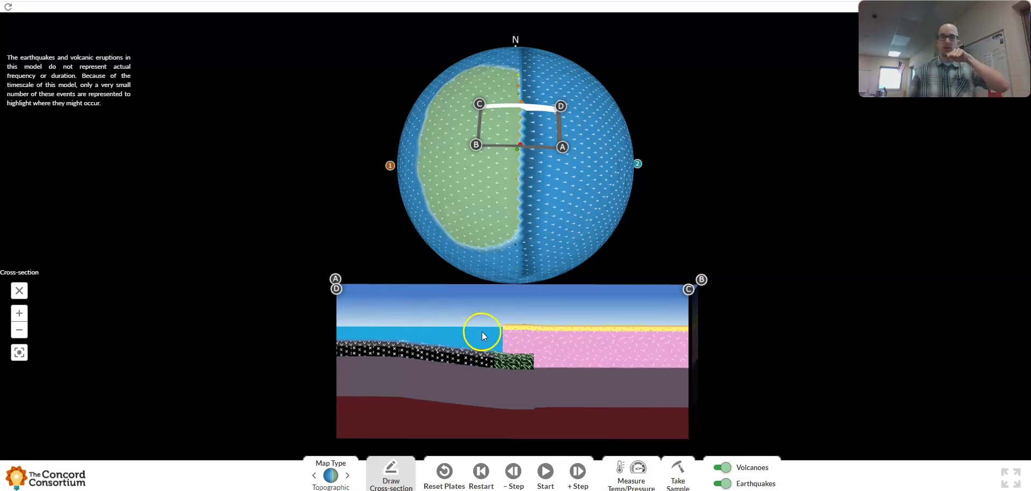
left_click_drag(511, 345, 470, 360)
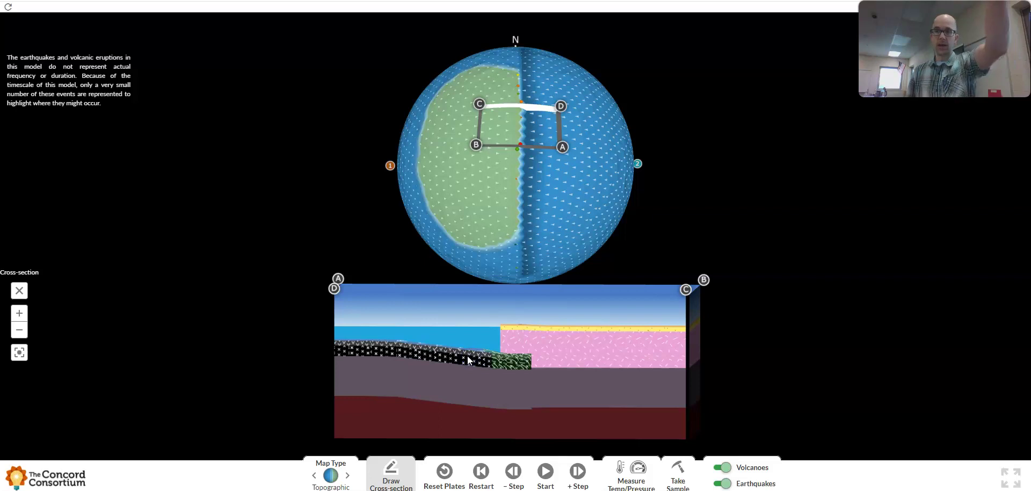
left_click(475, 359)
left_click_drag(598, 352, 418, 348)
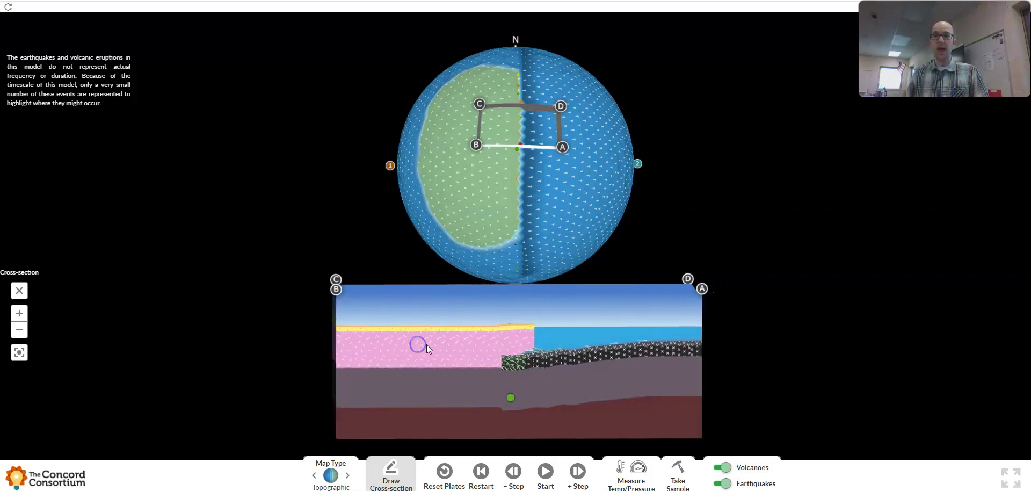
left_click_drag(501, 357, 489, 350)
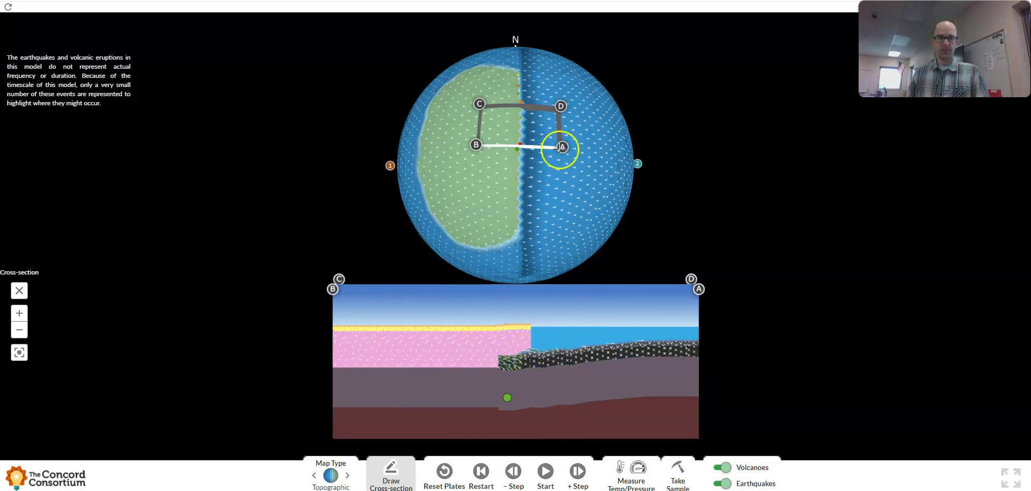
Step: Redraw the cross-section farther south across the plate boundary and run the simulation
left_click_drag(569, 177, 454, 177)
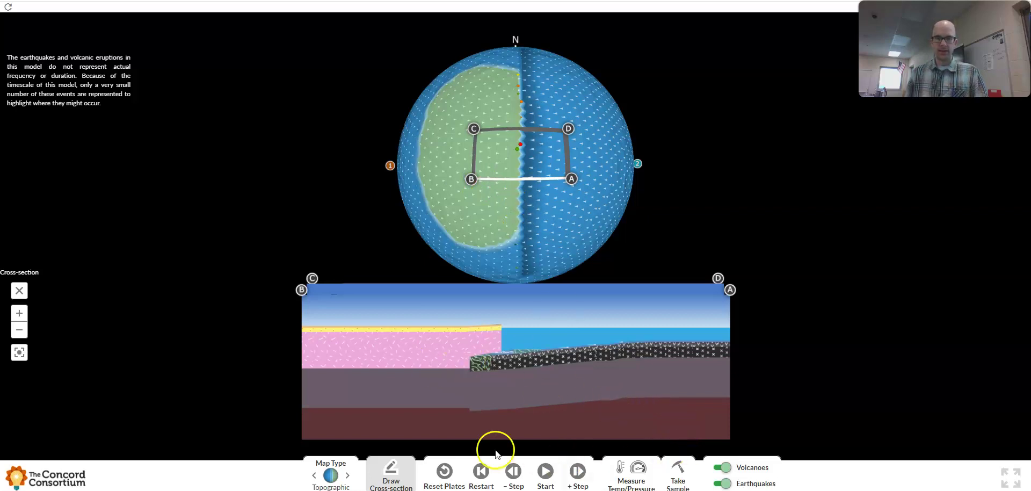
left_click(545, 471)
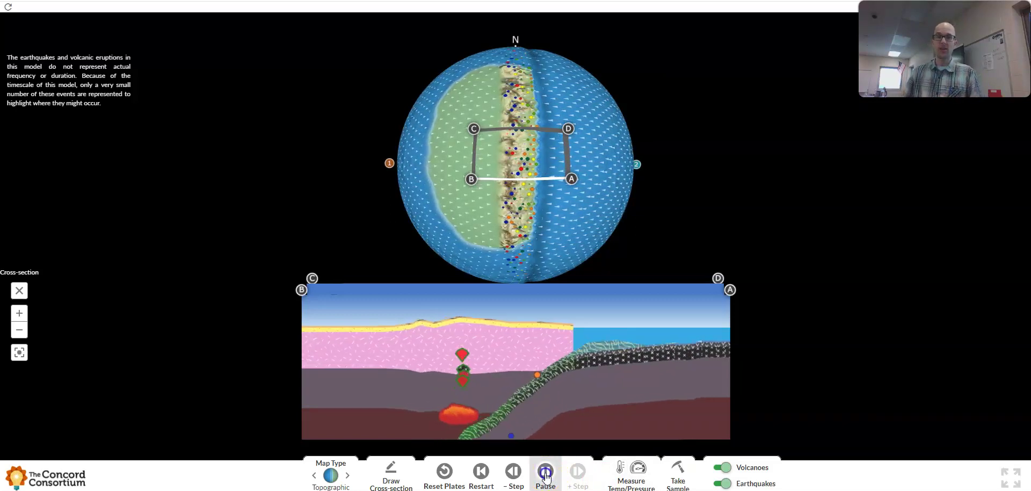
Step: Pause the simulation and enlarge the planet to examine the mountain belt and earthquakes along the plate boundary
left_click(546, 473)
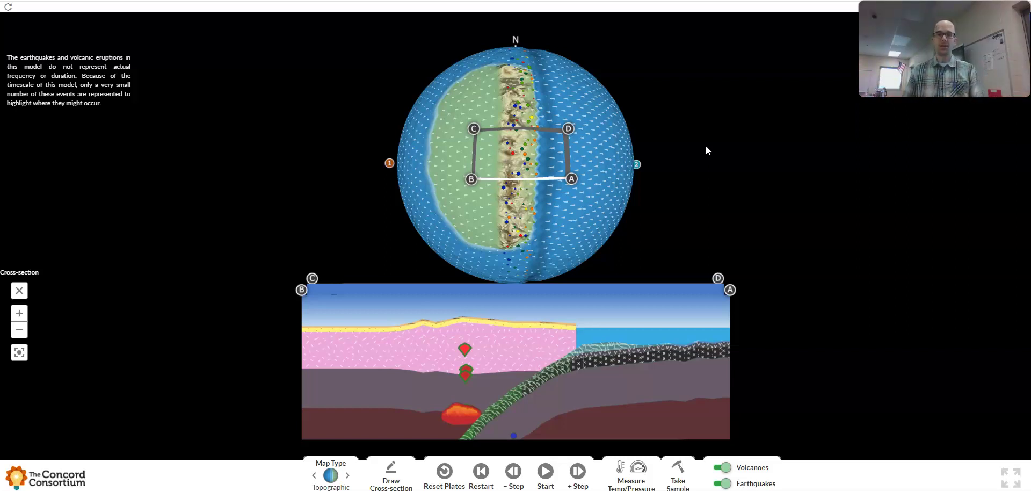
left_click(527, 155)
scroll(528, 157, "up", 3)
scroll(528, 157, "up", 2)
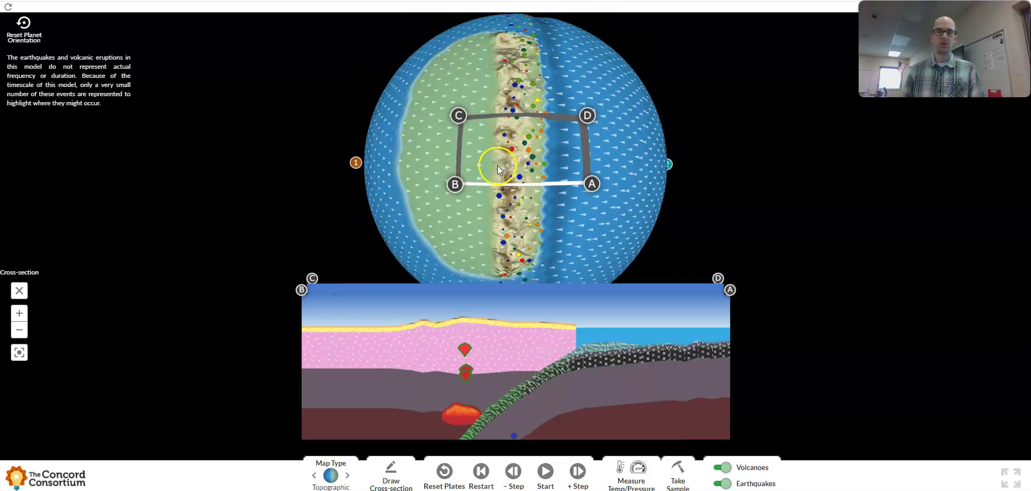
scroll(520, 160, "up", 2)
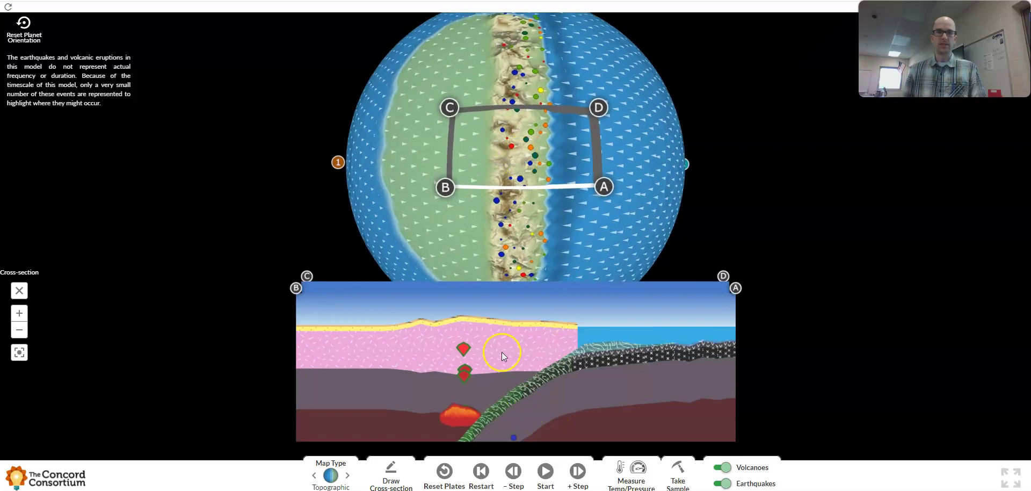
scroll(501, 349, "down", 2)
scroll(529, 130, "up", 2)
mouse_move(543, 140)
left_mouse_down()
mouse_move(527, 152)
mouse_move(548, 135)
left_mouse_up()
scroll(514, 243, "down", 2)
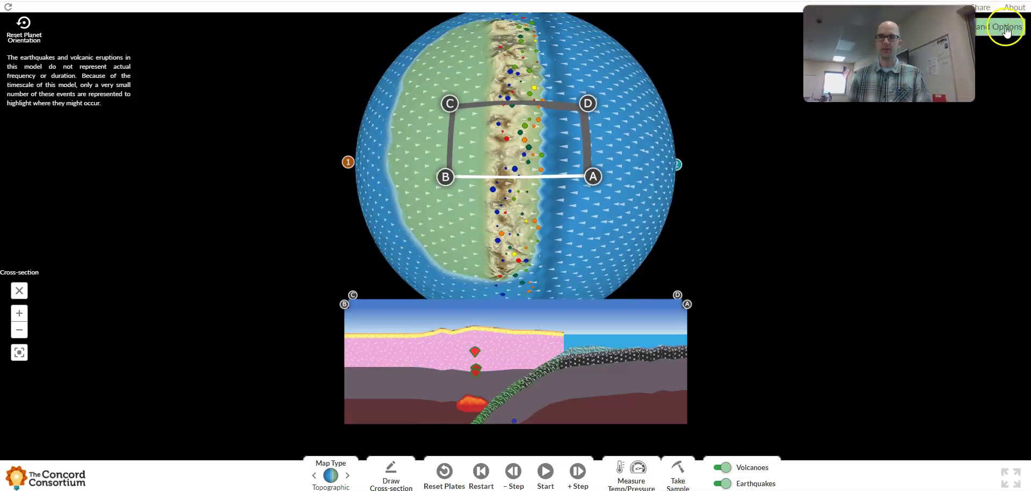
Step: Show the elevation and rock type keys, and turn the enlarged planet to examine the boundary between continent and ocean
left_click(999, 26)
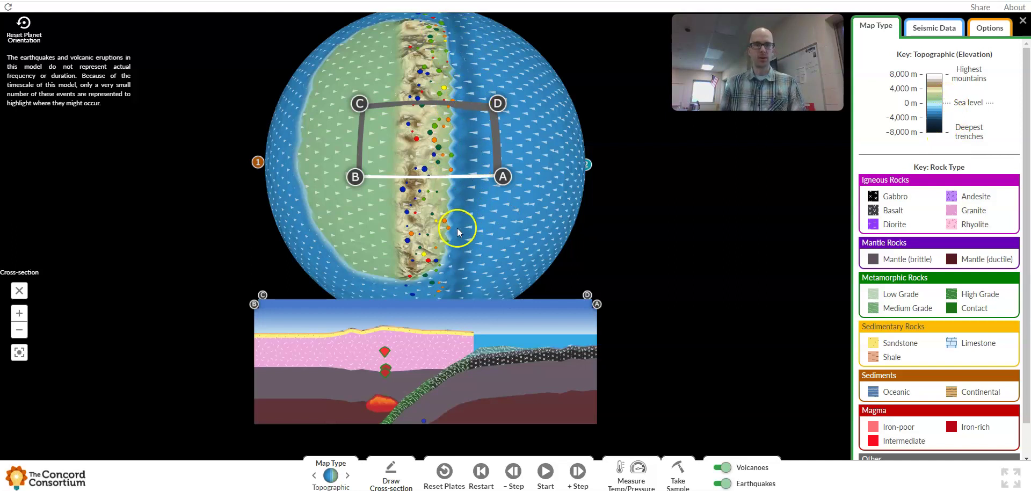
left_click_drag(526, 164, 544, 167)
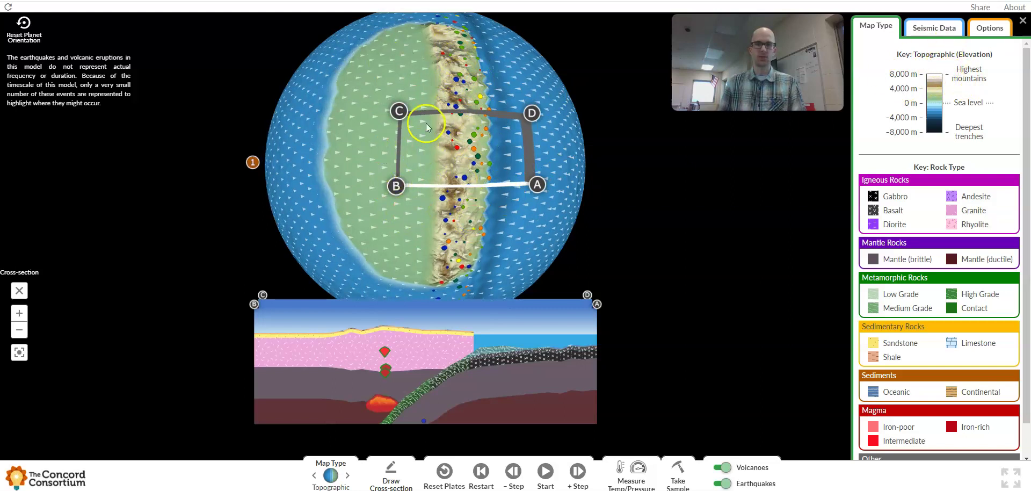
left_click_drag(536, 211, 506, 212)
scroll(424, 165, "up", 3)
left_click_drag(429, 133, 437, 164)
left_click_drag(435, 129, 457, 118)
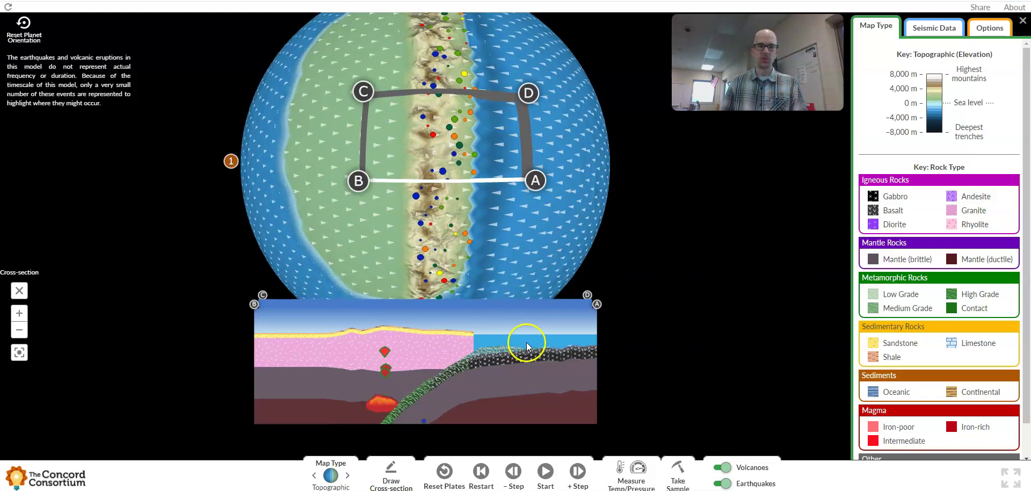
Step: Run the simulation further, pause it, and rotate the planet to examine the volcanoes and earthquakes along the boundary
left_click(545, 471)
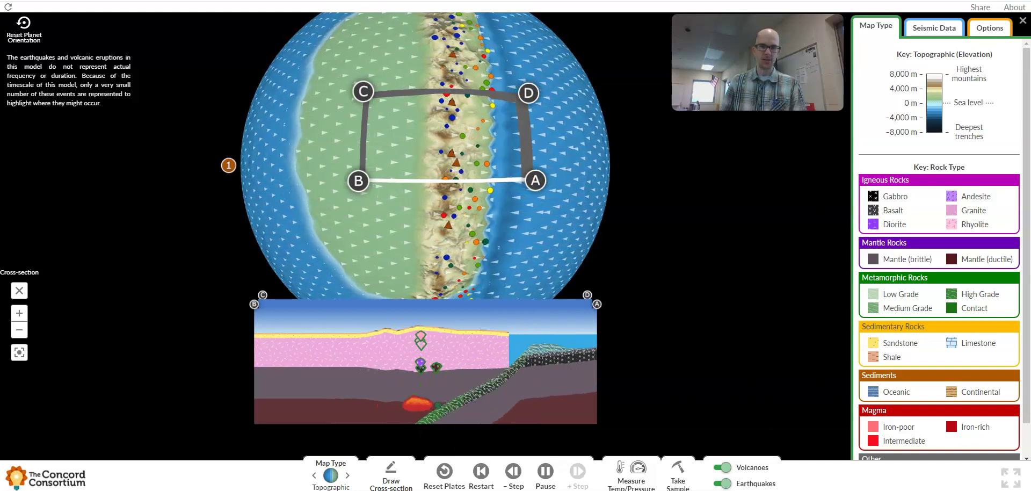
left_click(547, 479)
left_click_drag(524, 139, 449, 172)
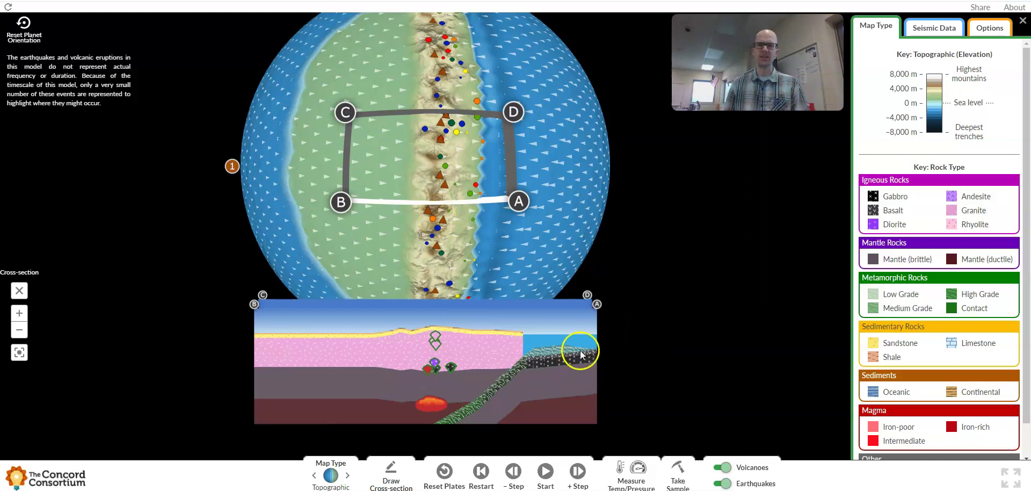
left_click_drag(440, 198, 430, 65)
left_click_drag(588, 177, 554, 176)
mouse_move(329, 210)
left_mouse_down()
mouse_move(378, 195)
mouse_move(404, 140)
left_mouse_up()
left_click_drag(568, 206, 534, 191)
left_click_drag(483, 168, 530, 120)
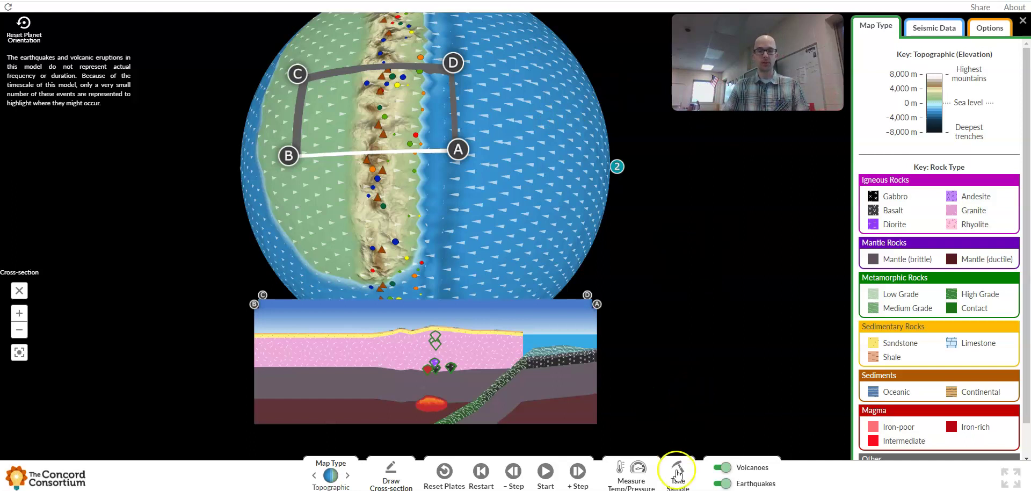
Step: Measure temperature and pressure in the cross-section's continental crust, and examine the intrusions rising above the magma up close
left_click(639, 479)
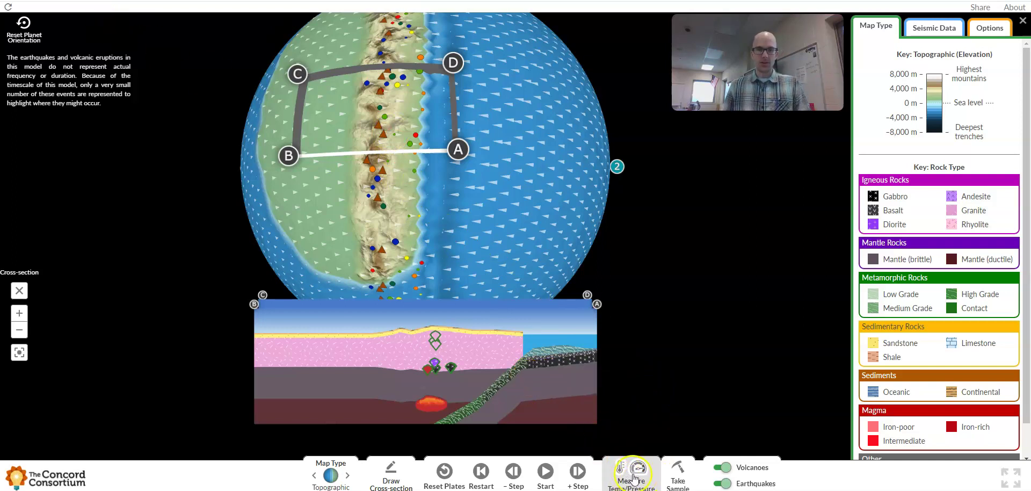
left_click(636, 479)
left_click(624, 472)
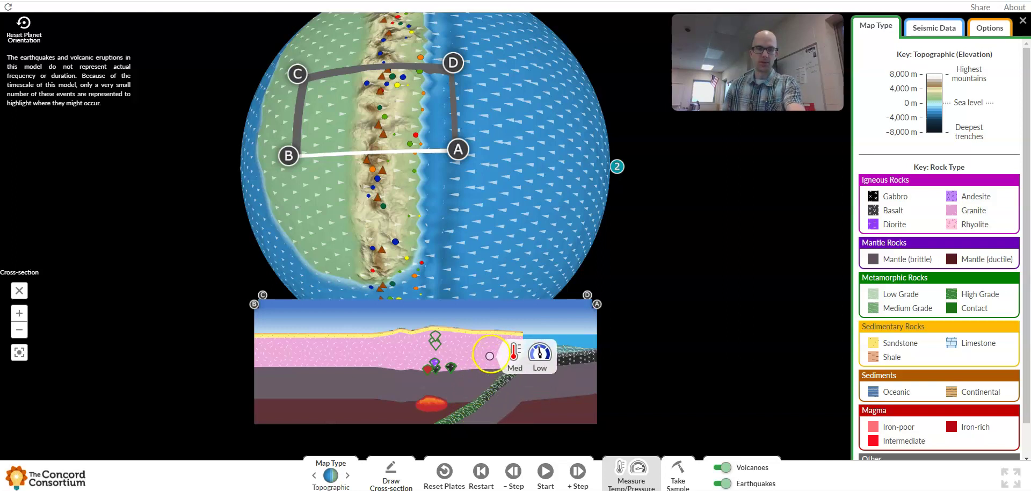
left_click(435, 340)
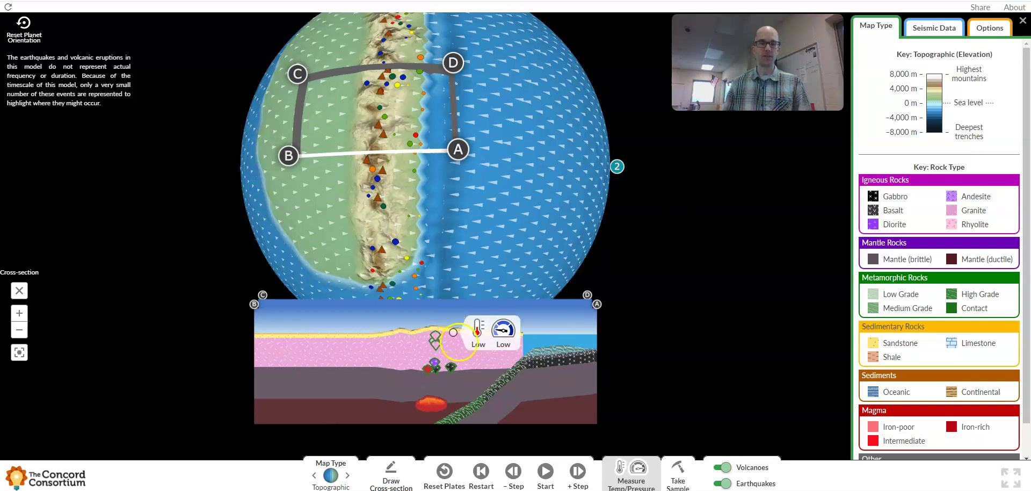
left_click_drag(472, 419, 950, 310)
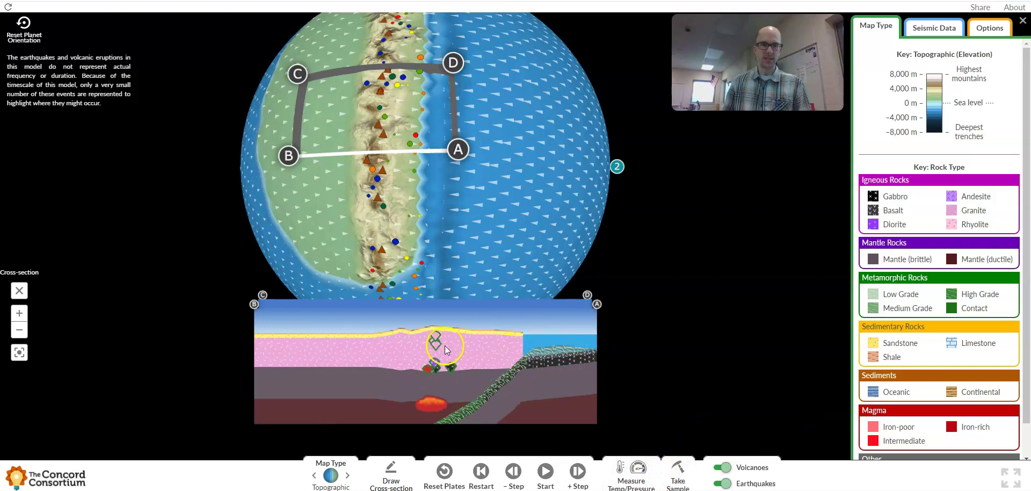
scroll(445, 350, "up", 5)
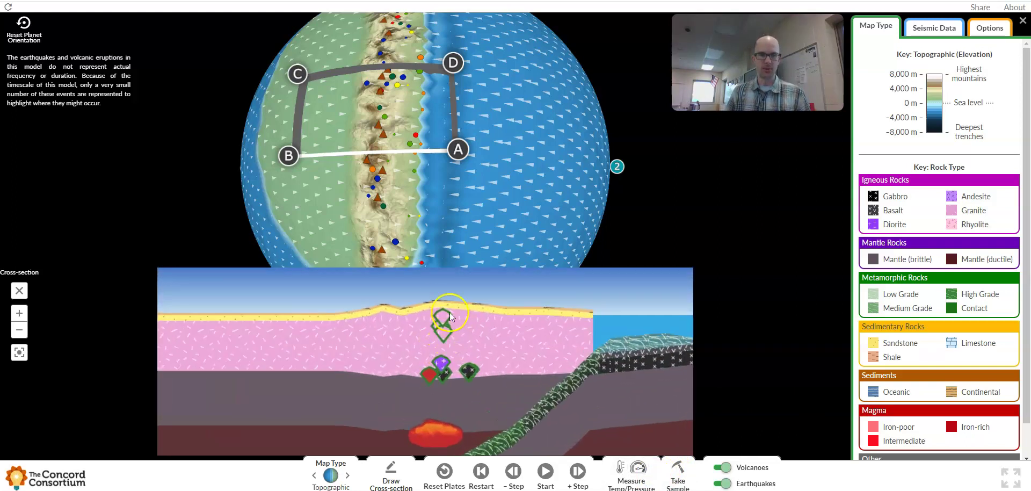
scroll(494, 387, "down", 5)
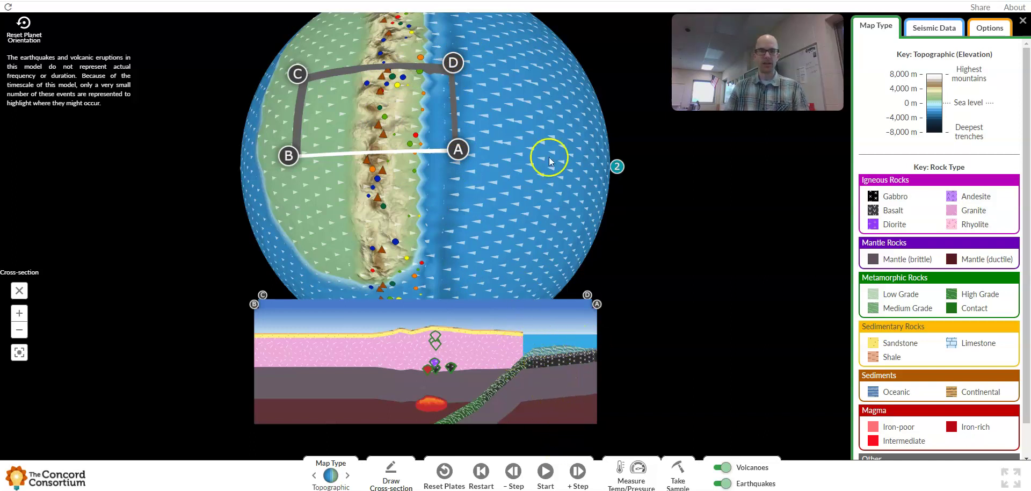
Step: Take a rock sample of the dark oceanic crust in the cross-section and examine its mineral and cooling properties
left_click(680, 476)
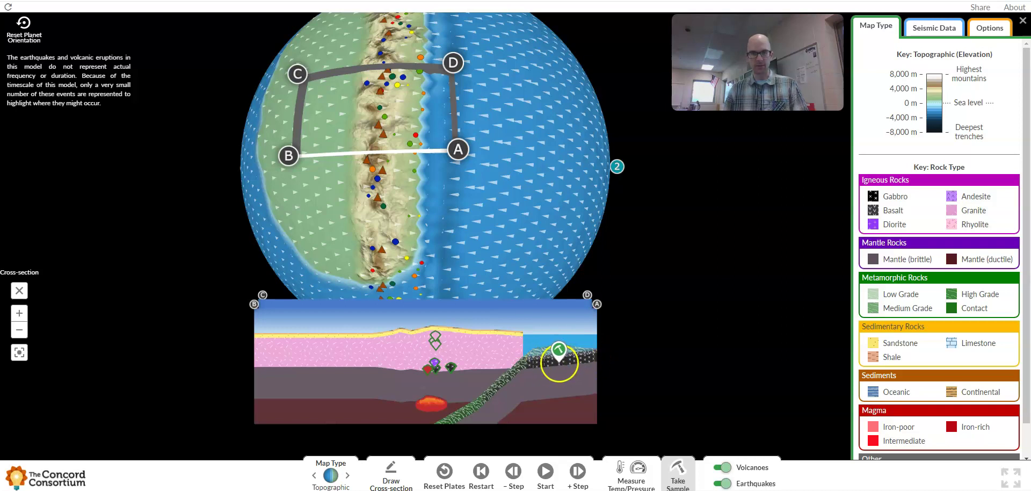
left_click(556, 354)
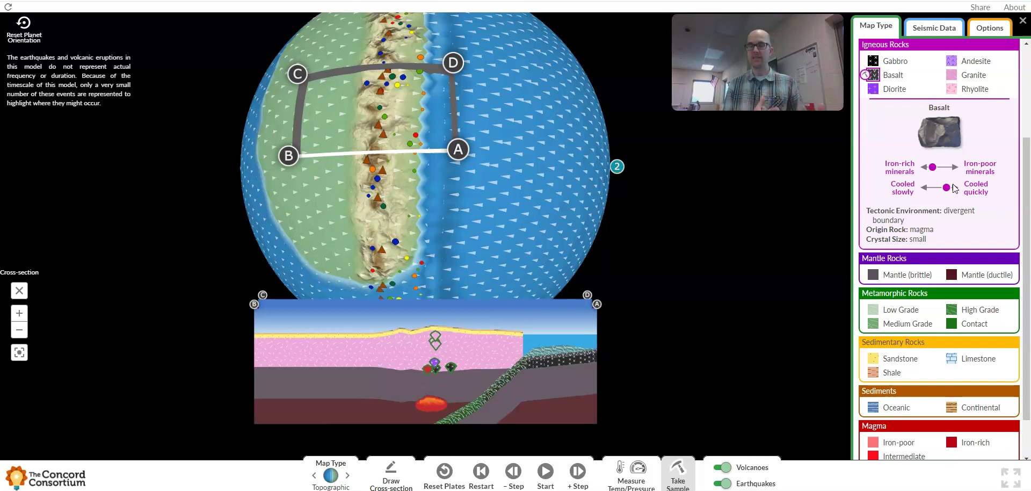
left_click(927, 168)
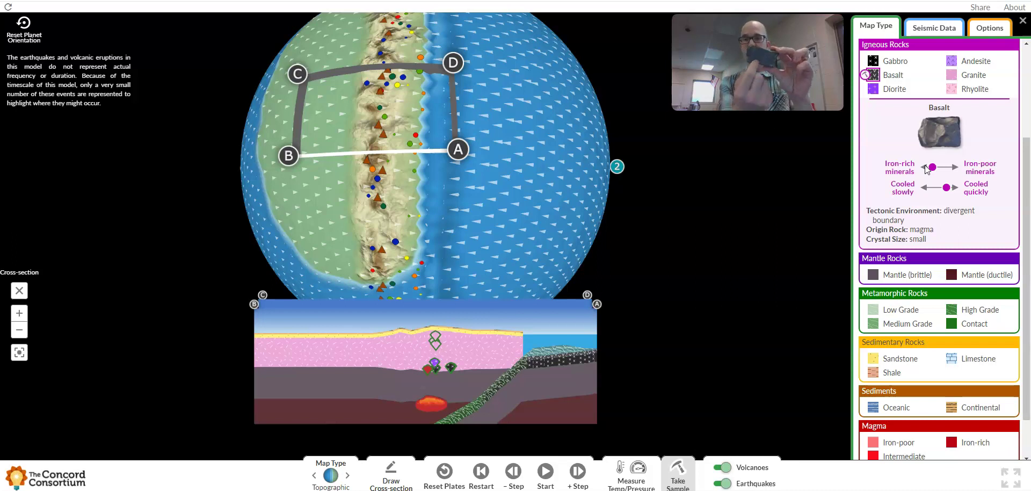
left_click(962, 168)
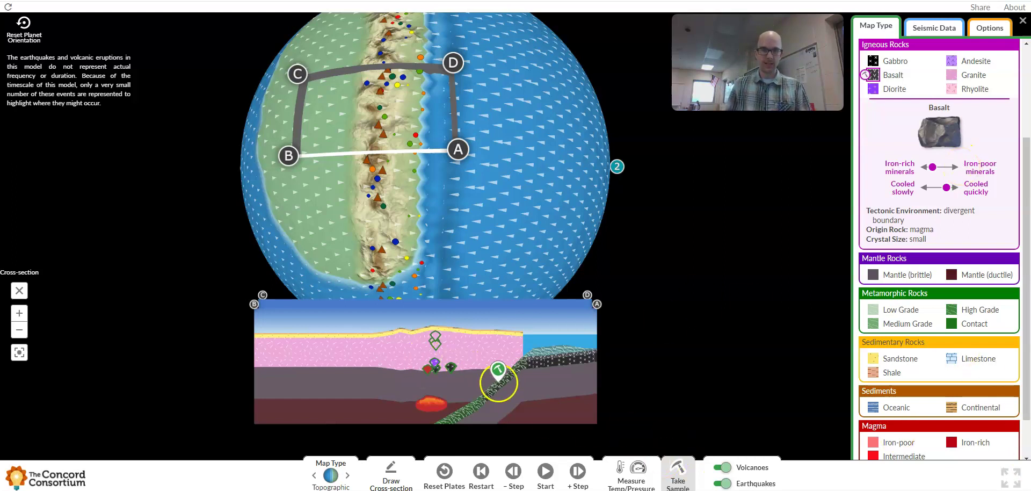
Step: Sample the continent's pink crust and yellow surface layer, the rock above the oceanic crust, the ocean and the magma
left_click(465, 342)
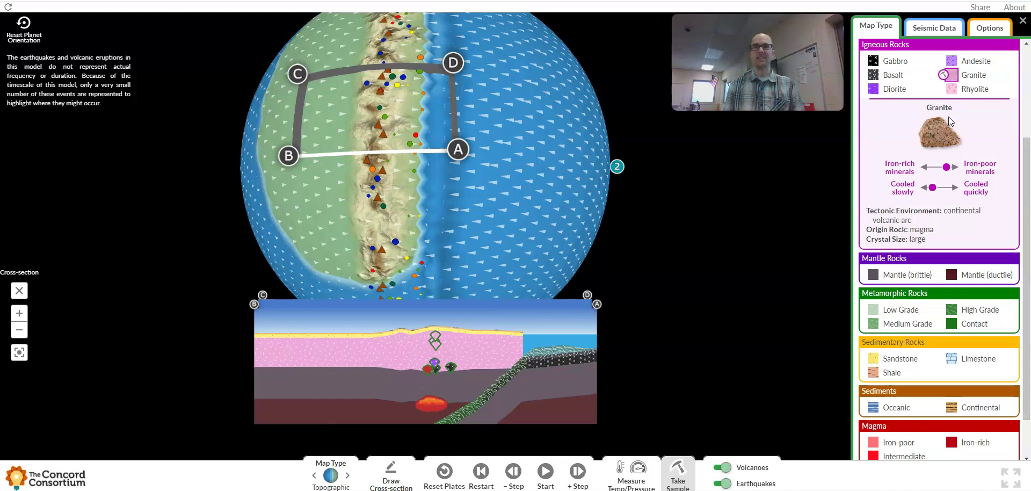
scroll(921, 318, "down", 2)
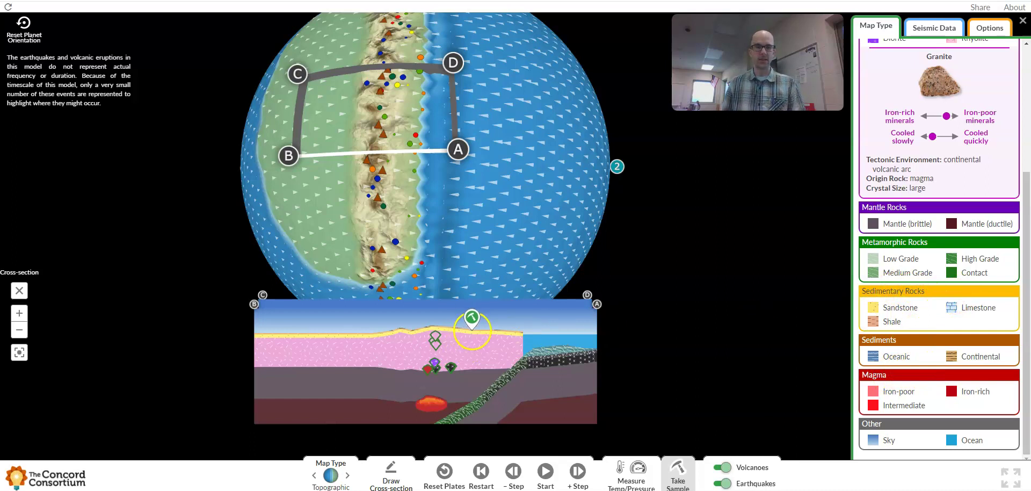
left_click(472, 330)
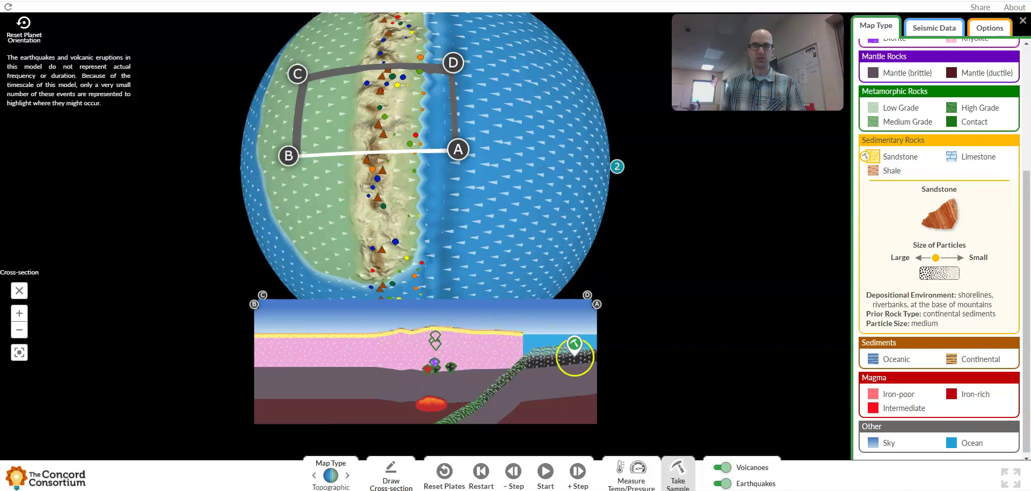
left_click(564, 348)
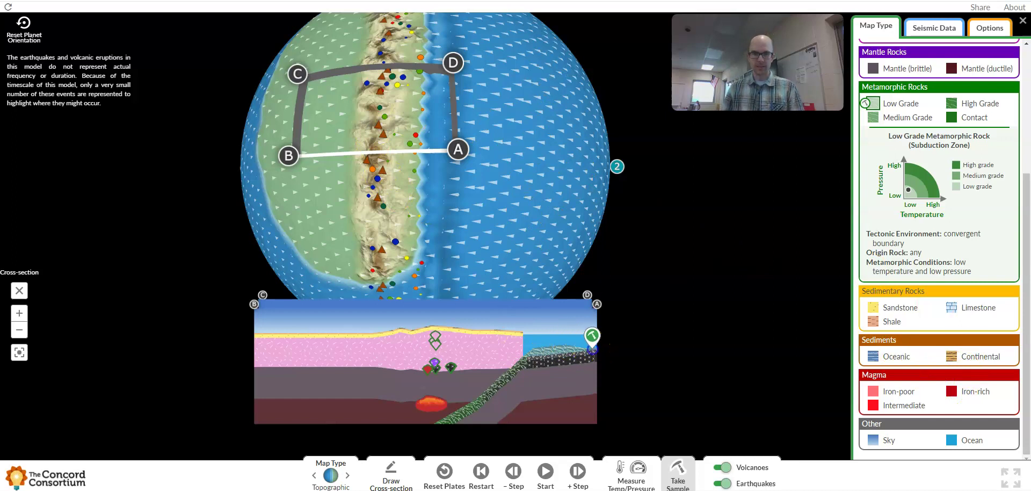
left_click(592, 348)
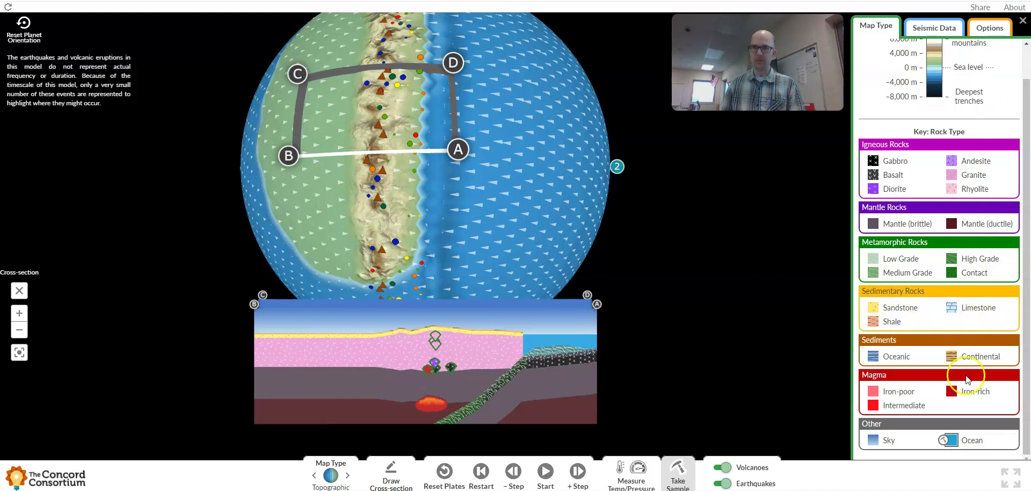
left_click(951, 238)
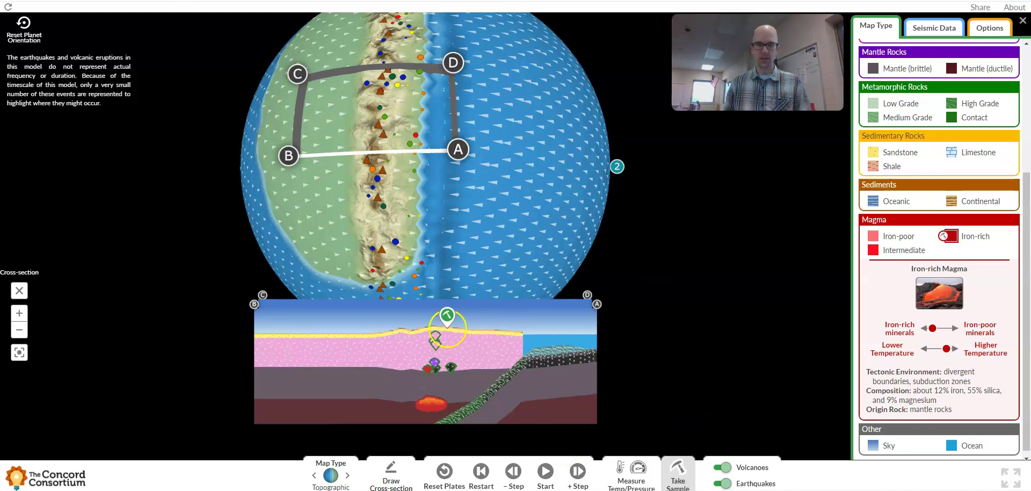
Step: Reset the plates and set up a new two-plate planet without any continents
left_click(444, 472)
left_click(534, 134)
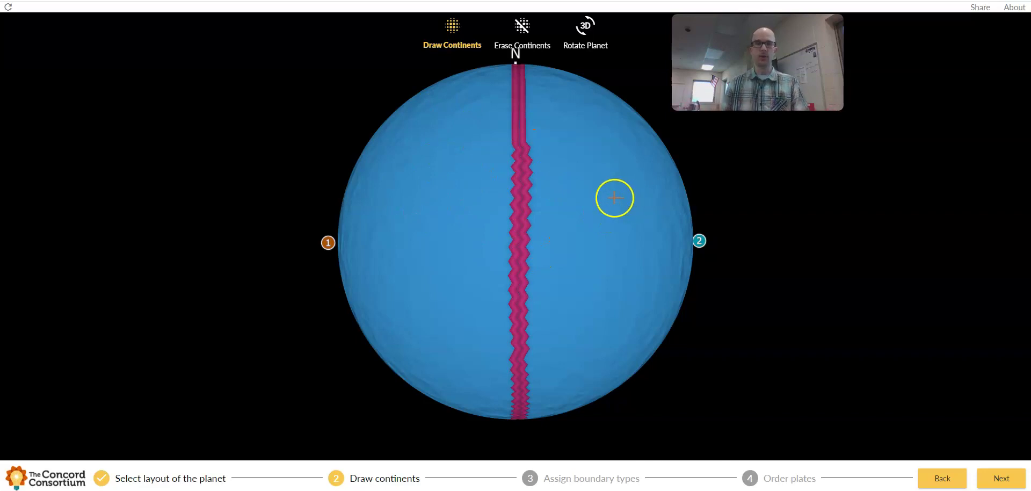
left_click(1002, 483)
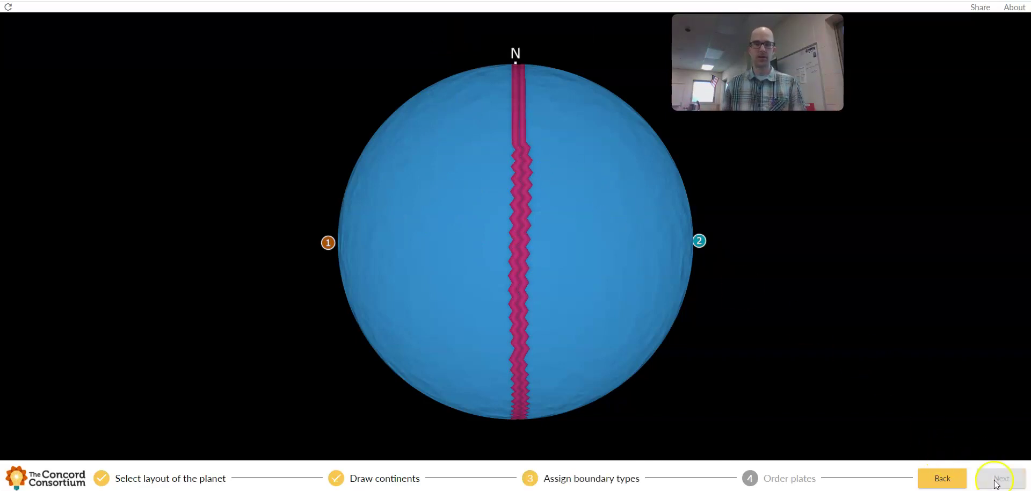
Step: Set the boundary between plates 1 and 2 to convergent, make plate 1 the denser plate and finish the planet setup
left_click(527, 241)
left_click(574, 178)
left_click(999, 480)
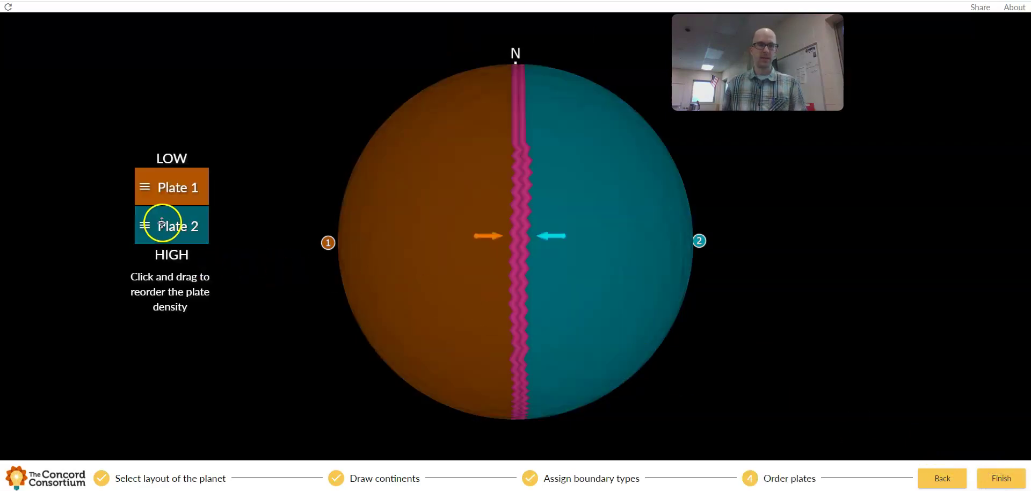
left_click_drag(172, 223, 173, 186)
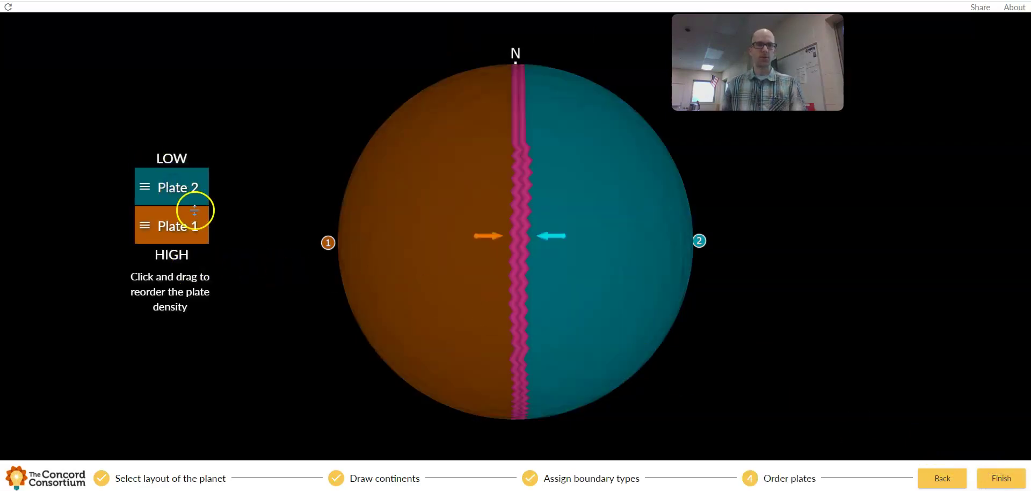
left_click(1001, 479)
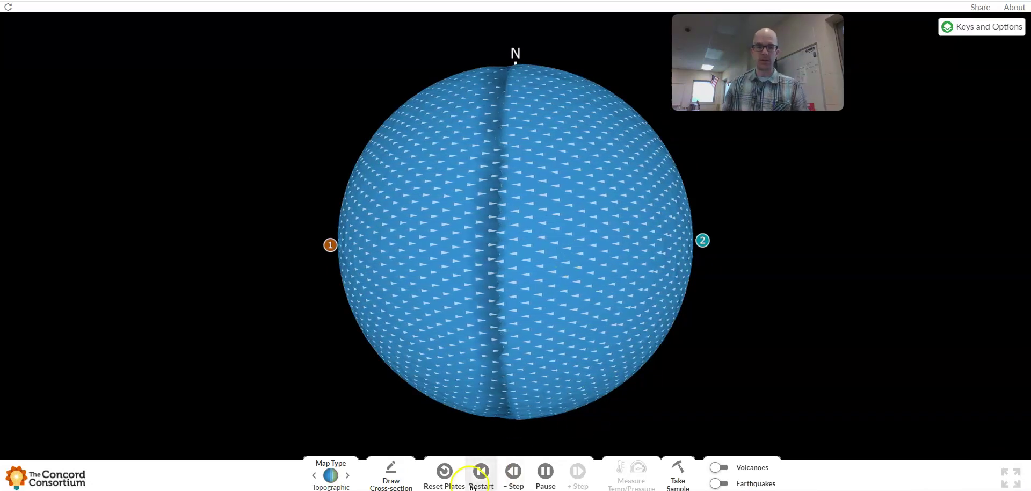
Step: Draw a cross-section across the ocean-ocean boundary from plate 2 to plate 1
left_click(391, 473)
left_click_drag(539, 235, 396, 233)
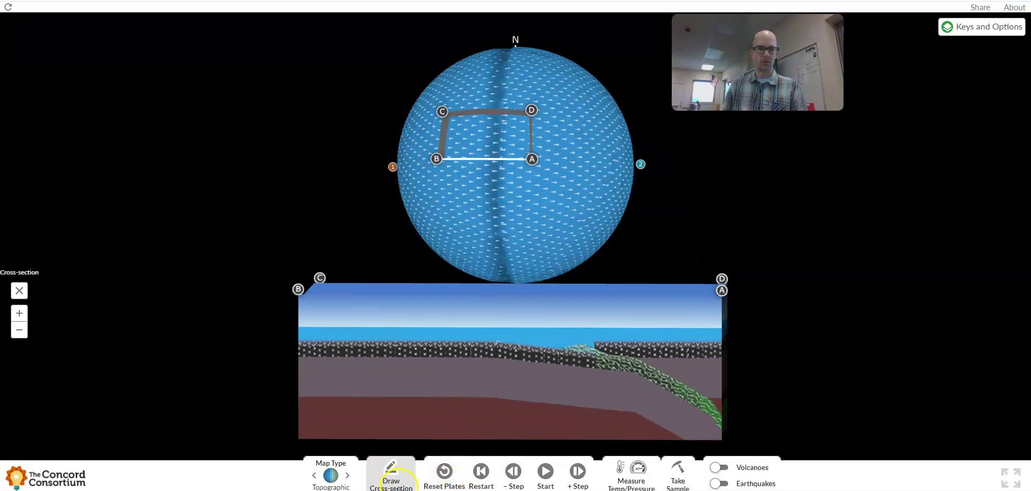
Step: Advance the simulation by several single steps, and run it continuously to follow the subducting plate in the cross-section
left_click(578, 480)
left_click(579, 480)
left_click(579, 480)
left_click(579, 479)
left_click(580, 480)
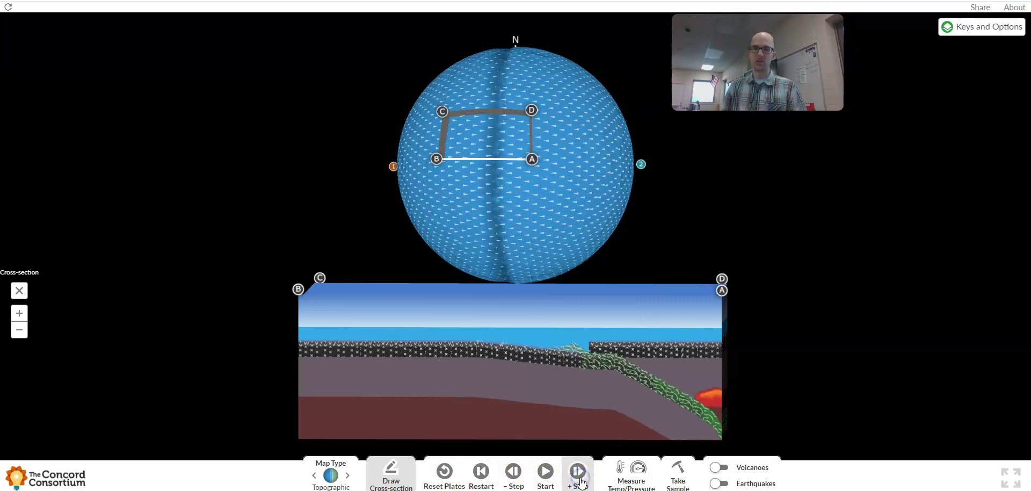
left_click(579, 480)
left_click(579, 480)
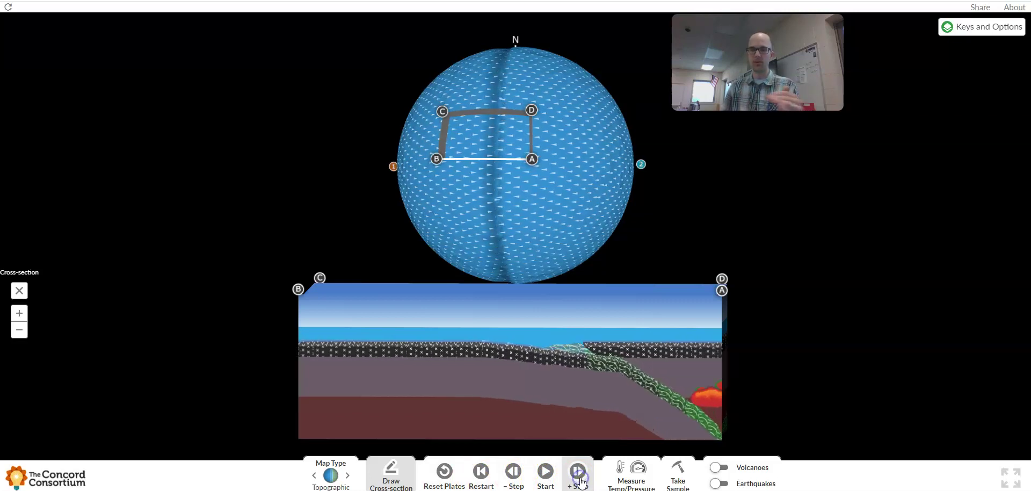
left_click(546, 472)
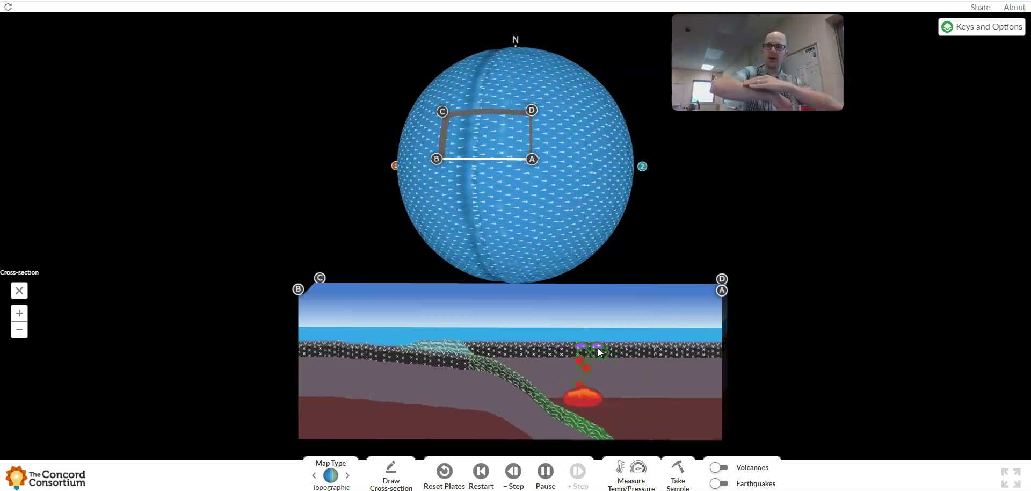
Step: Follow the rising magma in the ocean-ocean cross-section, and turn on the display of volcanoes and earthquakes
left_click_drag(604, 404, 541, 396)
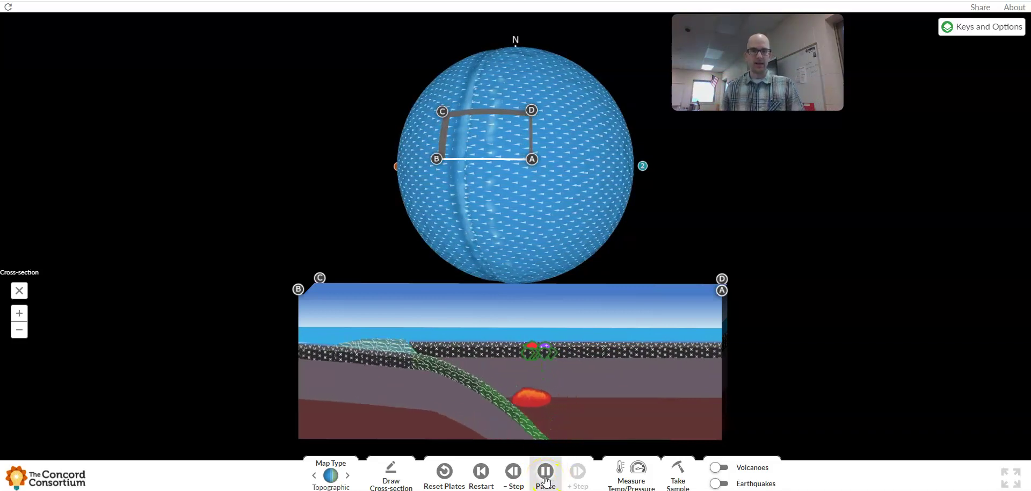
left_click(720, 468)
left_click(720, 484)
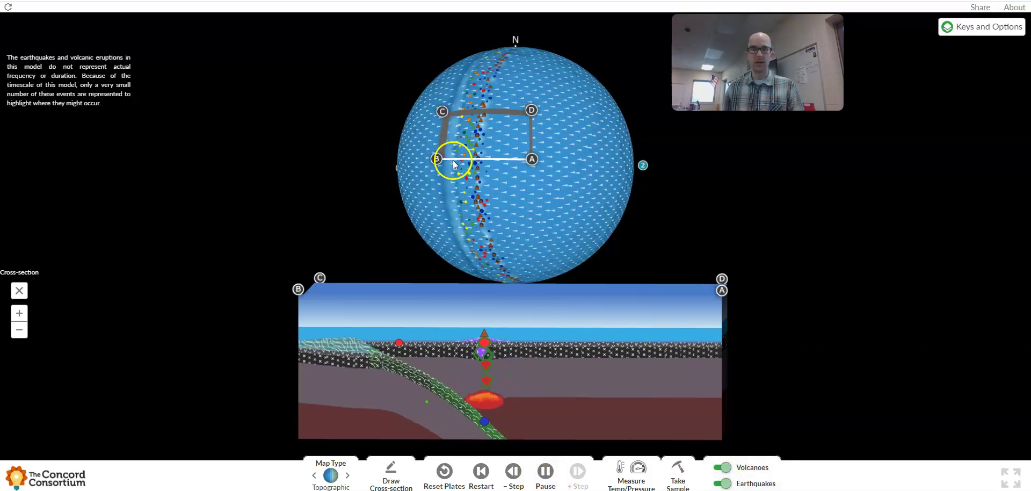
Step: Examine the volcanoes and earthquakes along the convergent boundary up close, with the elevation and rock type keys open
left_click_drag(491, 184, 540, 198)
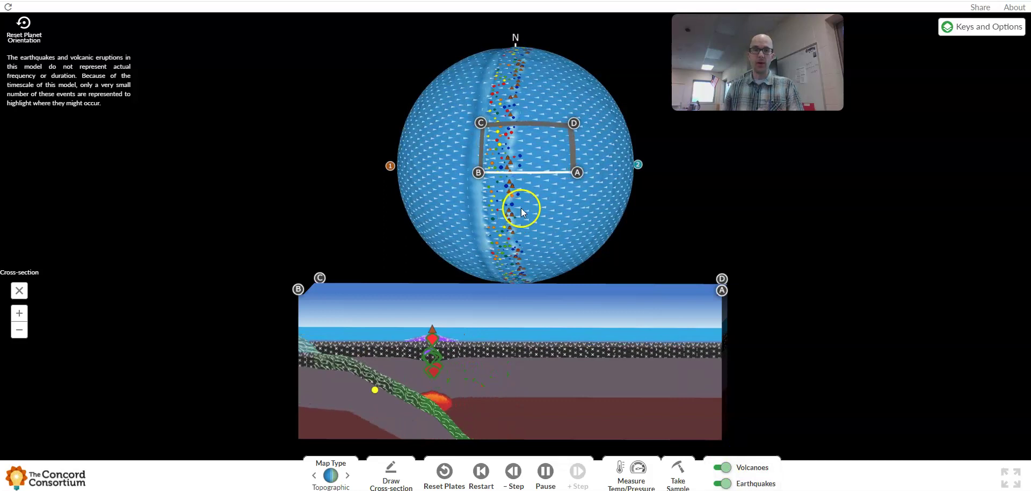
scroll(511, 168, "up", 5)
scroll(525, 168, "down", 1)
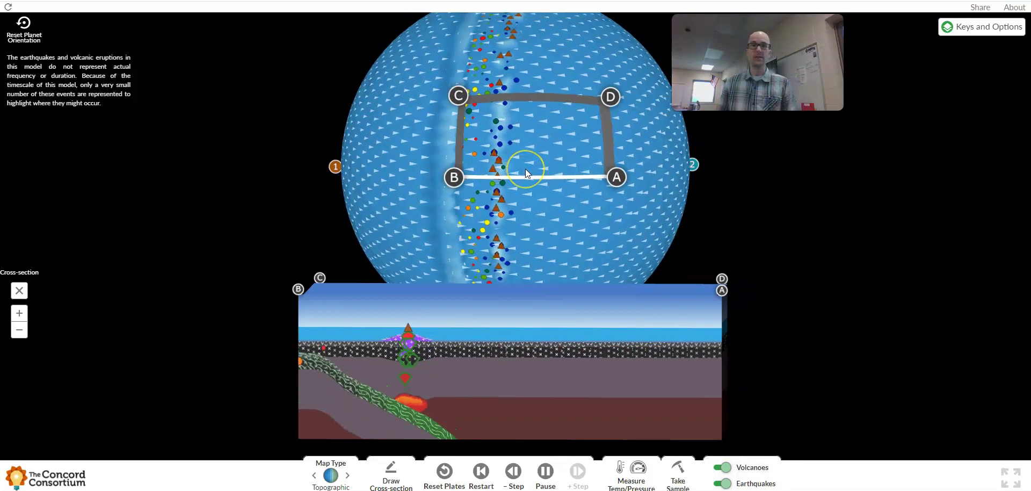
left_click(949, 26)
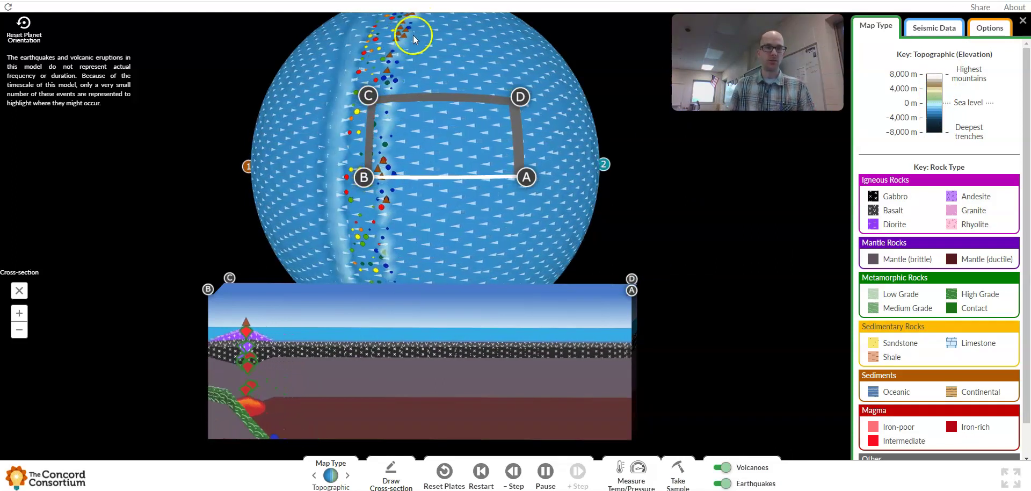
left_click_drag(442, 157, 473, 151)
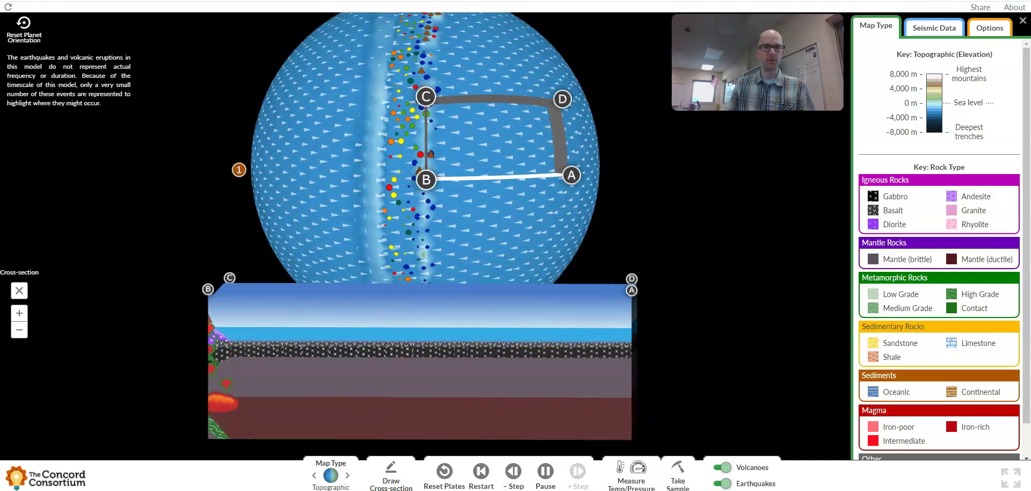
Step: Pause the simulation and inspect the trench, island arc and earthquakes along the convergent boundary from several angles
left_click(481, 473)
left_click_drag(446, 102, 455, 131)
left_click(454, 92)
left_click_drag(445, 169, 438, 115)
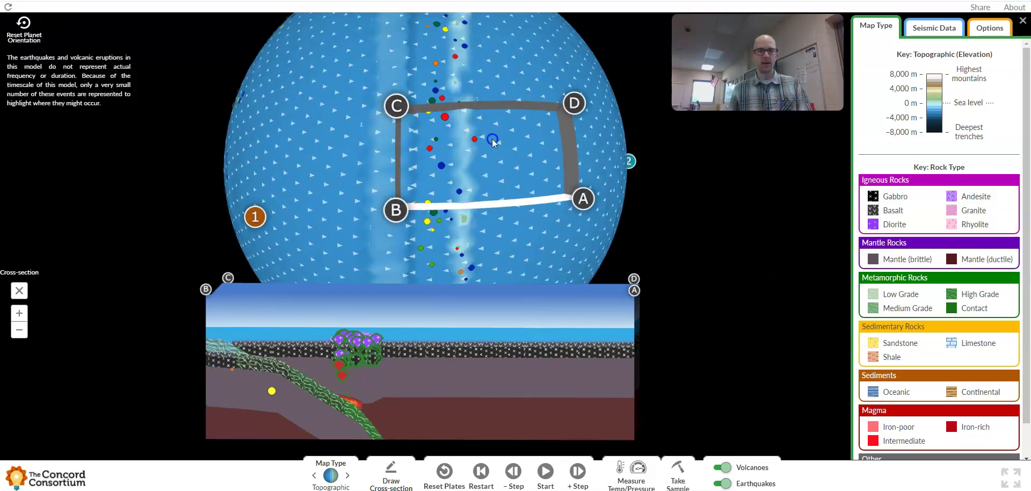
left_click_drag(485, 155, 414, 69)
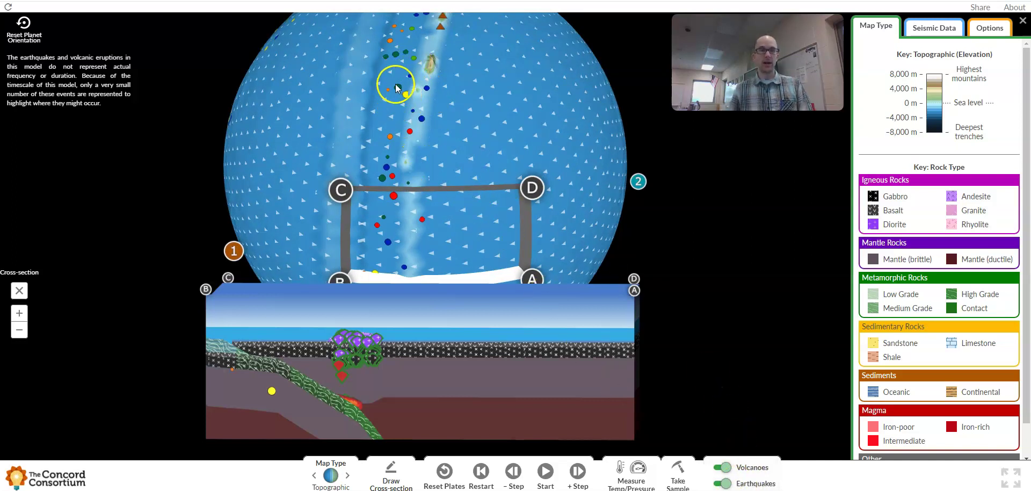
left_click_drag(437, 102, 470, 83)
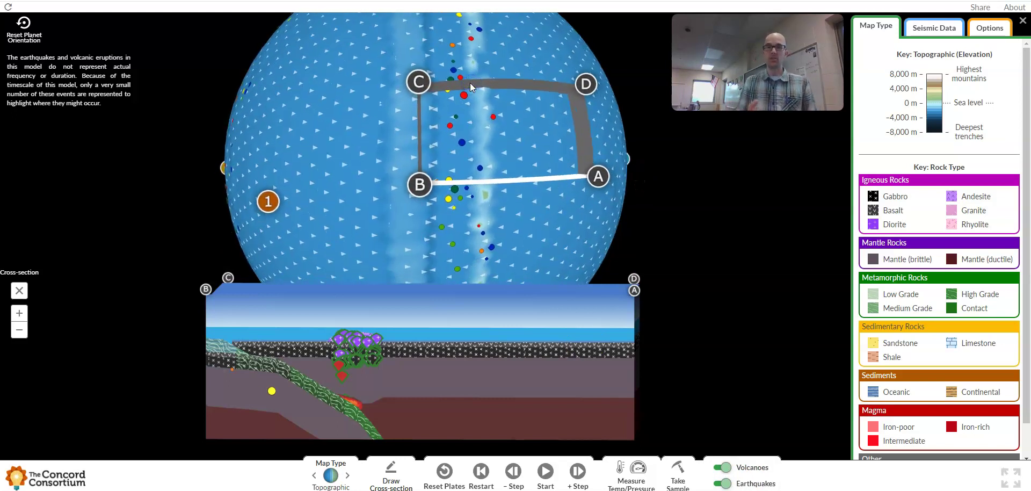
Step: Draw a cross-section across the divergent boundary from plate 4 to plate 3 and run the simulation
mouse_move(469, 83)
left_mouse_down()
mouse_move(479, 104)
mouse_move(414, 142)
mouse_move(480, 64)
mouse_move(443, 99)
mouse_move(517, 137)
mouse_move(442, 106)
mouse_move(322, 127)
mouse_move(542, 121)
mouse_move(505, 96)
left_mouse_up()
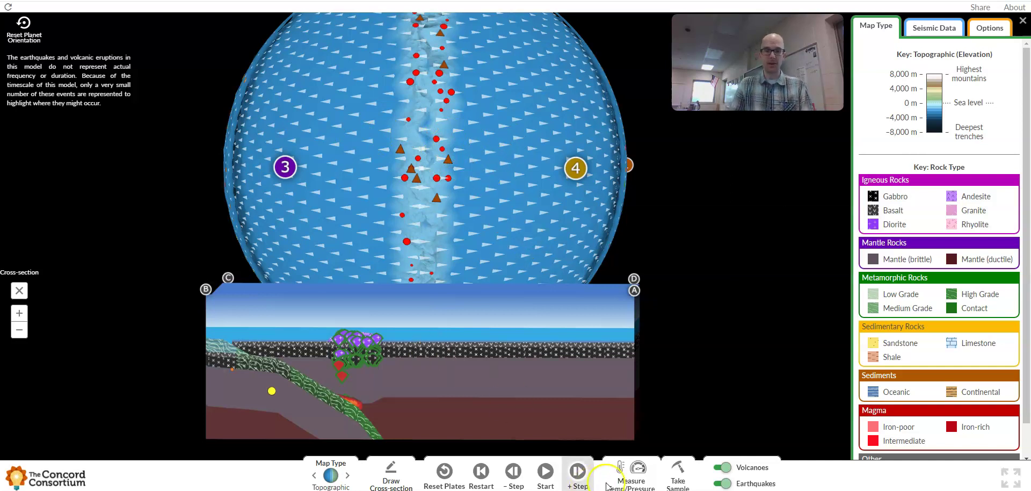
left_click(404, 475)
left_click_drag(493, 181, 305, 174)
left_click(544, 472)
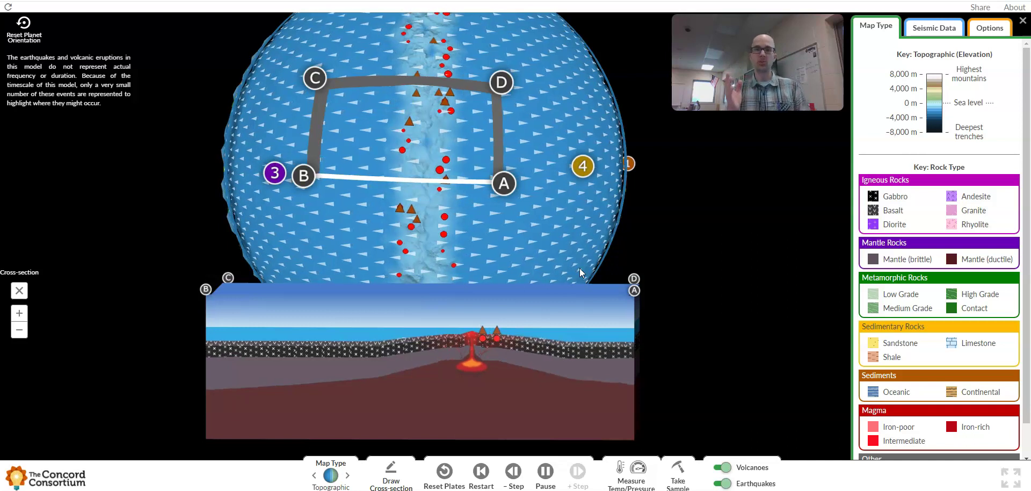
Step: Examine the mid-ocean ridge between plates 3 and 4 on the globe and its magma in the cross-section
mouse_move(585, 185)
left_mouse_down()
mouse_move(365, 193)
mouse_move(570, 181)
left_mouse_up()
left_click_drag(497, 182, 519, 206)
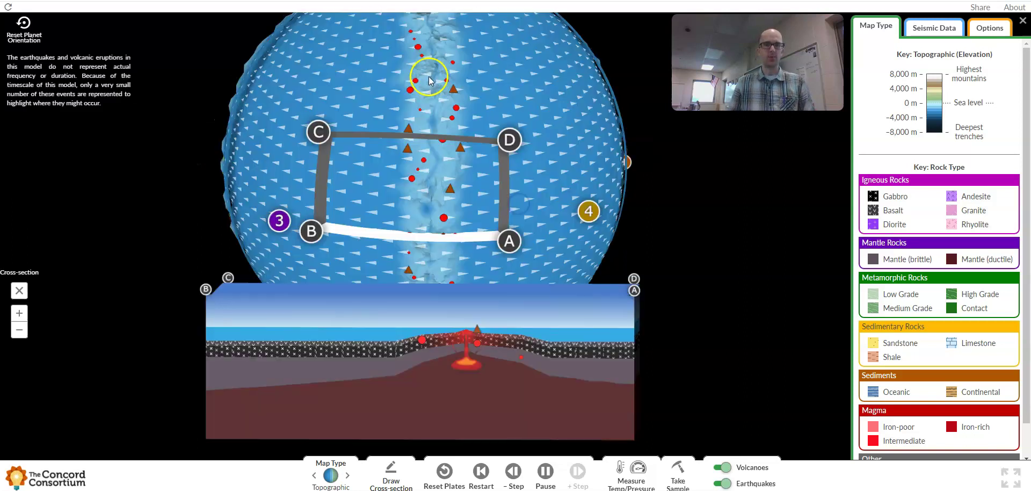
left_click_drag(429, 78, 444, 100)
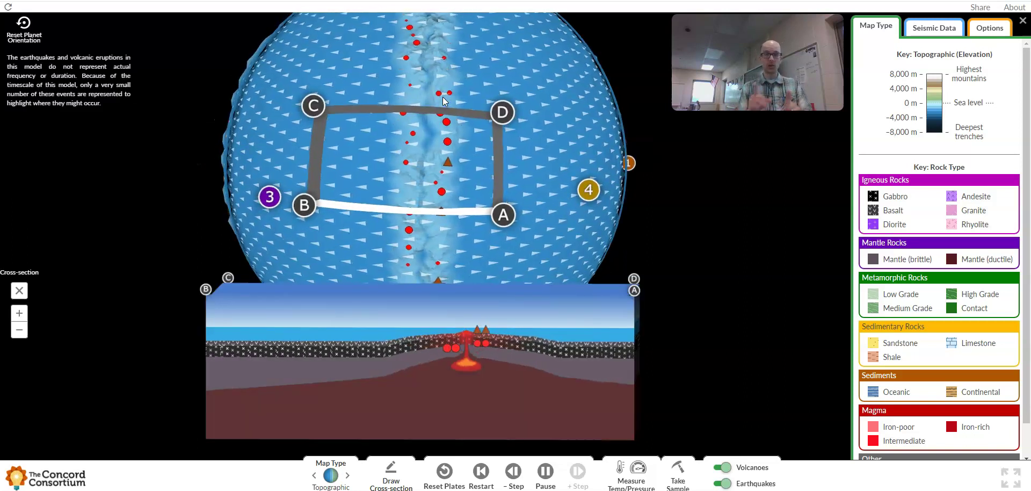
left_click(499, 201)
left_click_drag(493, 314, 472, 317)
left_click(432, 176)
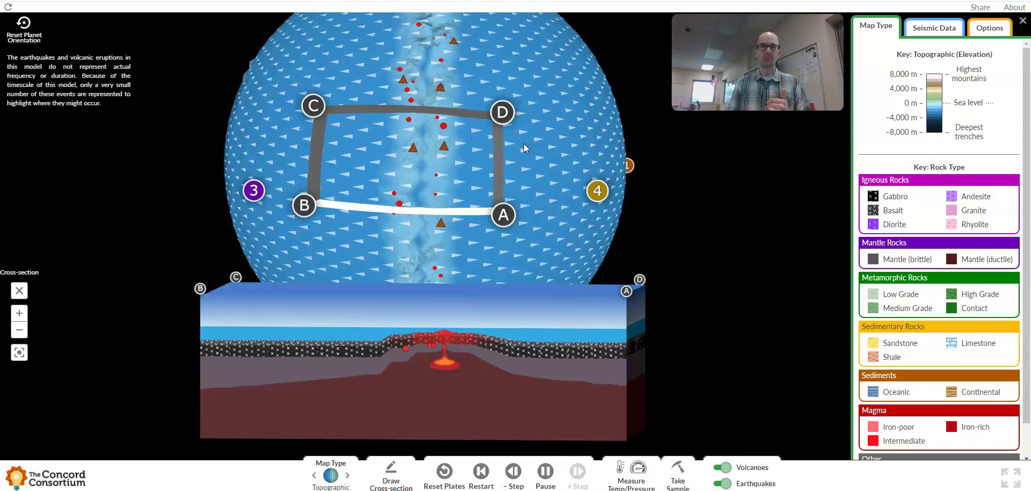
Step: Compare the convergent boundaries around plate 1 with the mid-ocean ridge and the trench beside plate 5 on the whole globe
left_click_drag(569, 106, 434, 212)
scroll(433, 170, "down", 5)
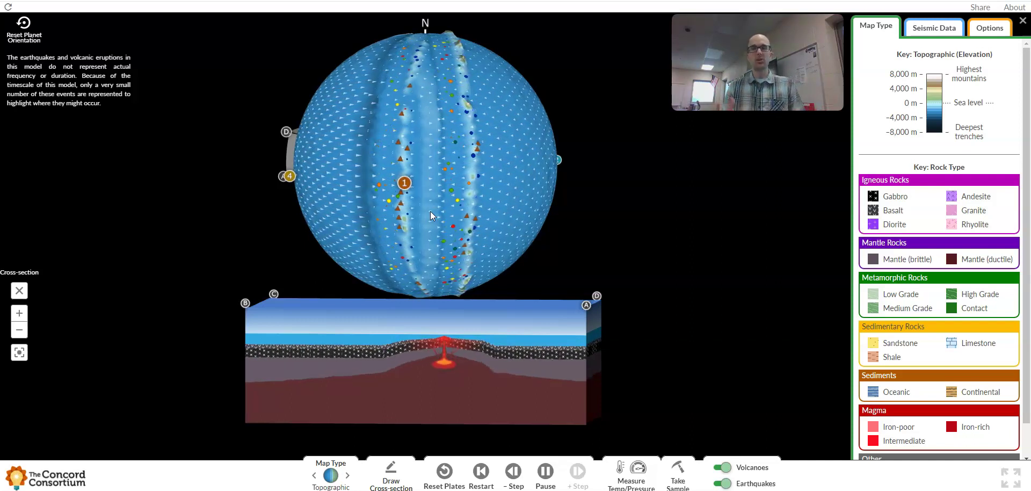
mouse_move(502, 152)
left_mouse_down()
mouse_move(469, 154)
mouse_move(450, 194)
mouse_move(474, 166)
mouse_move(361, 156)
mouse_move(422, 179)
mouse_move(504, 165)
mouse_move(476, 163)
left_mouse_up()
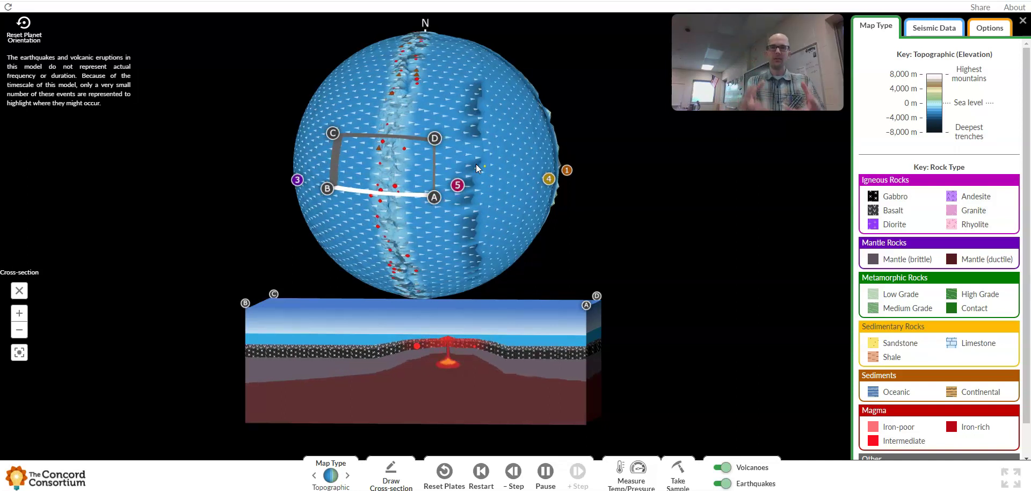
mouse_move(476, 163)
left_mouse_down()
mouse_move(498, 149)
mouse_move(534, 161)
mouse_move(477, 173)
left_mouse_up()
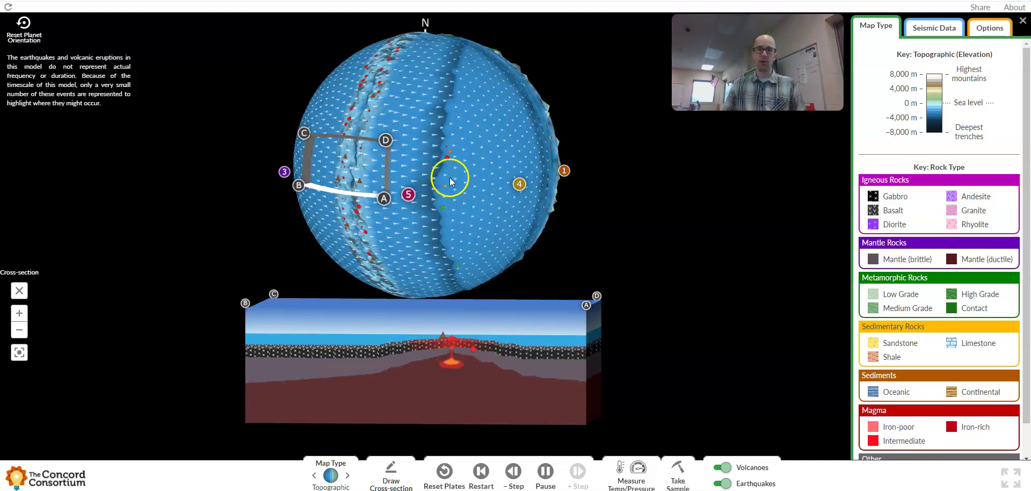
left_click_drag(443, 179, 512, 178)
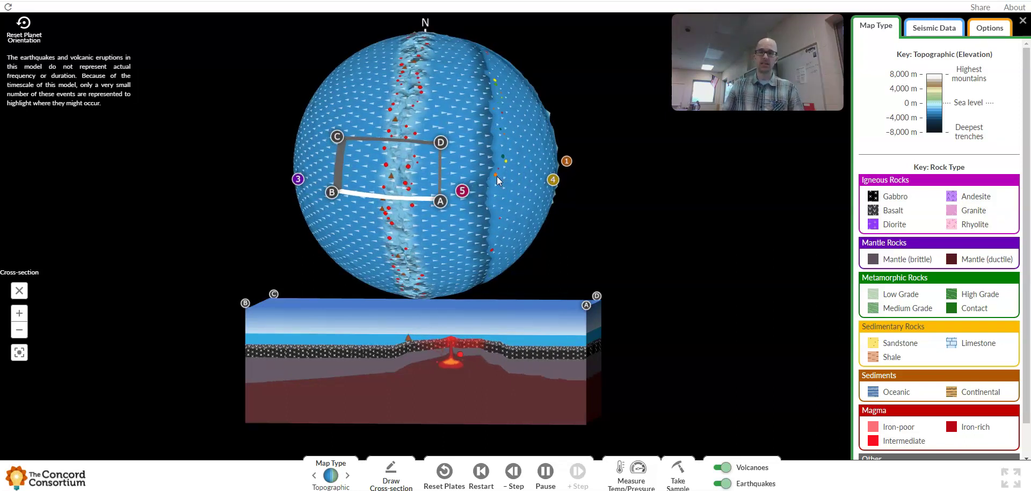